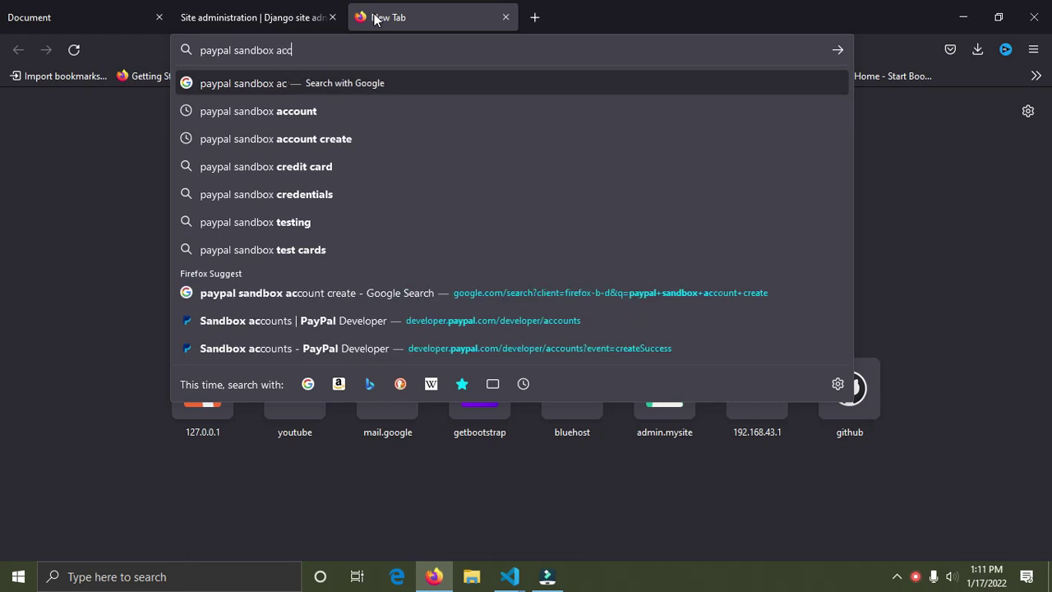
Step: Run the PayPal sandbox accounts search and open the 'Sandbox accounts - PayPal Developer' result
key("Return")
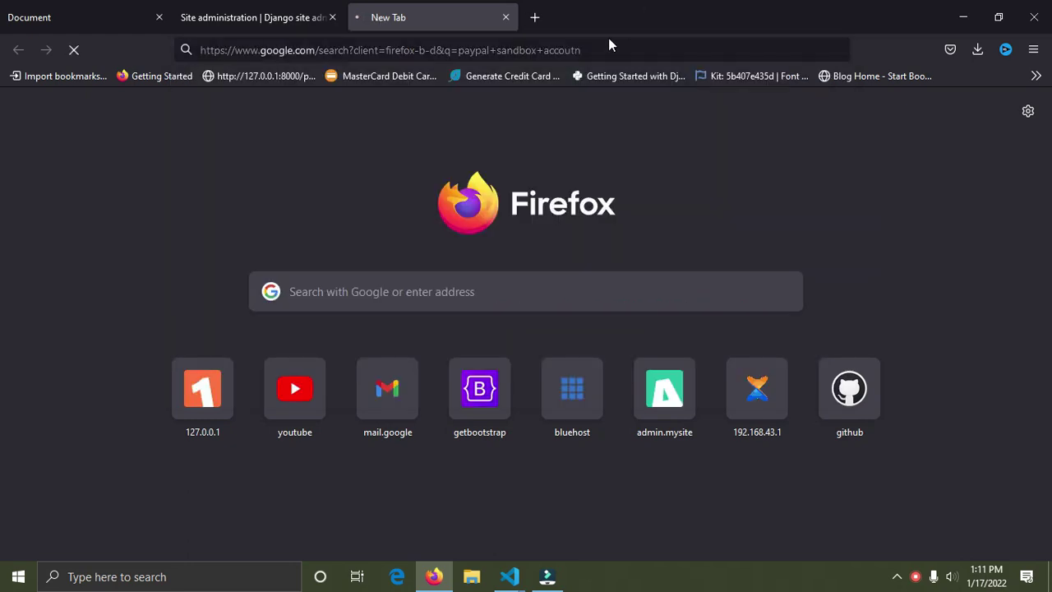
left_click(598, 49)
left_click(598, 49)
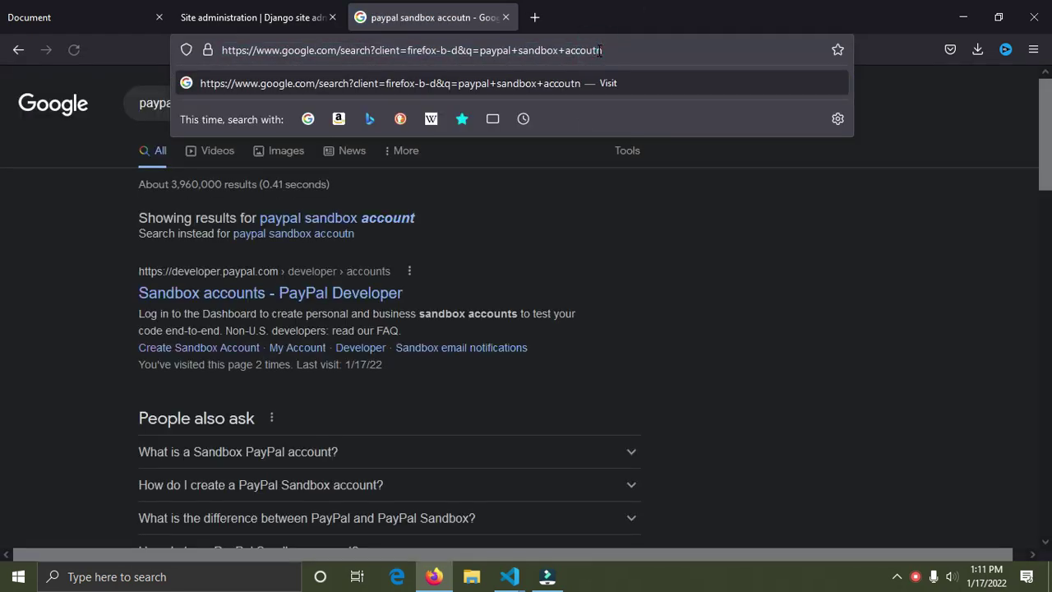
left_click(338, 294)
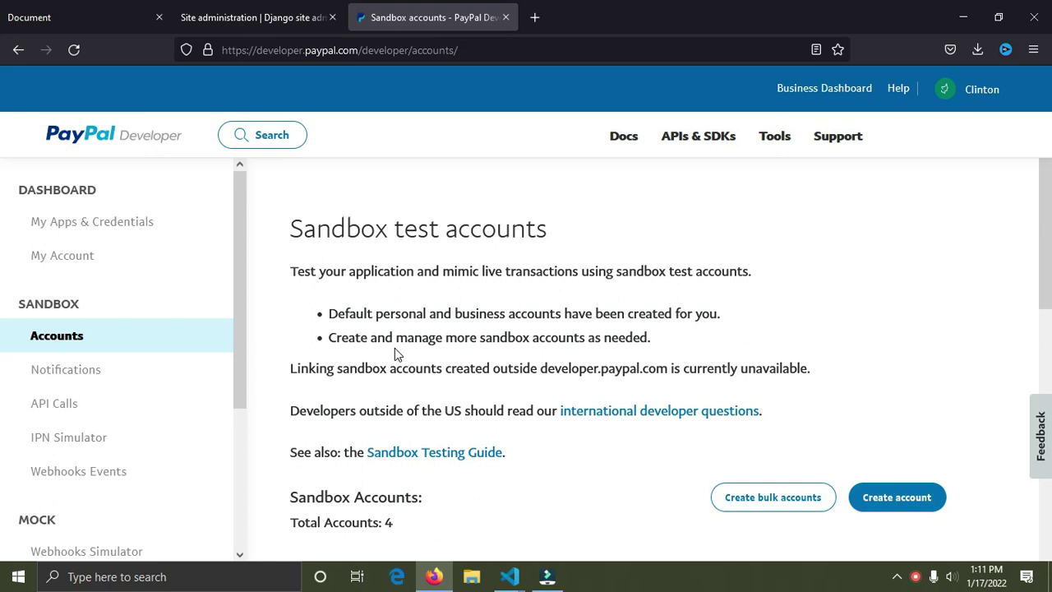
Step: Open the sandbox Create account modal and switch to the 'Create custom account' form
left_click(985, 114)
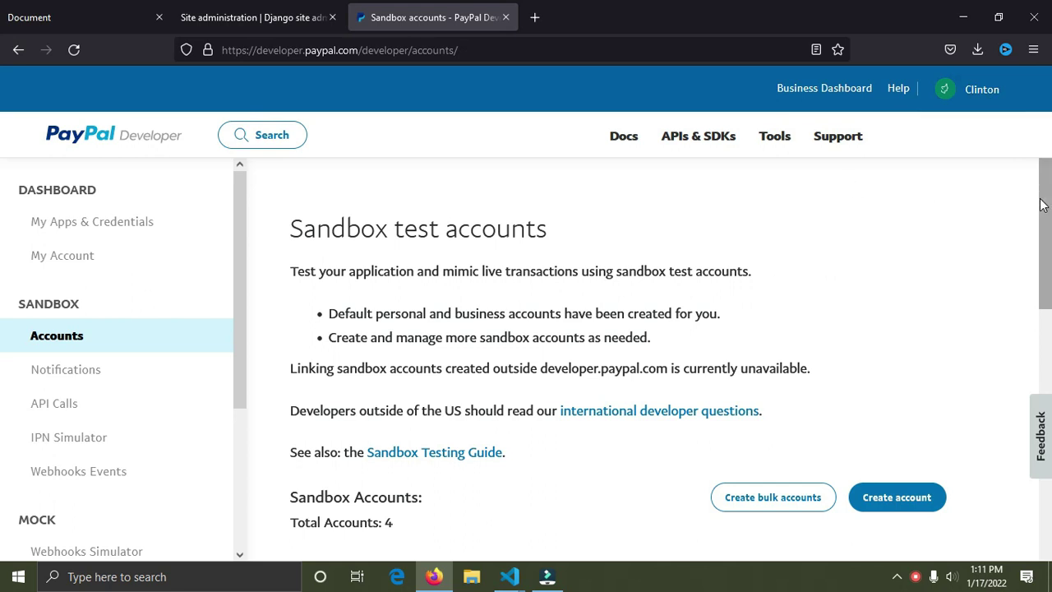
left_click_drag(1042, 205, 1048, 262)
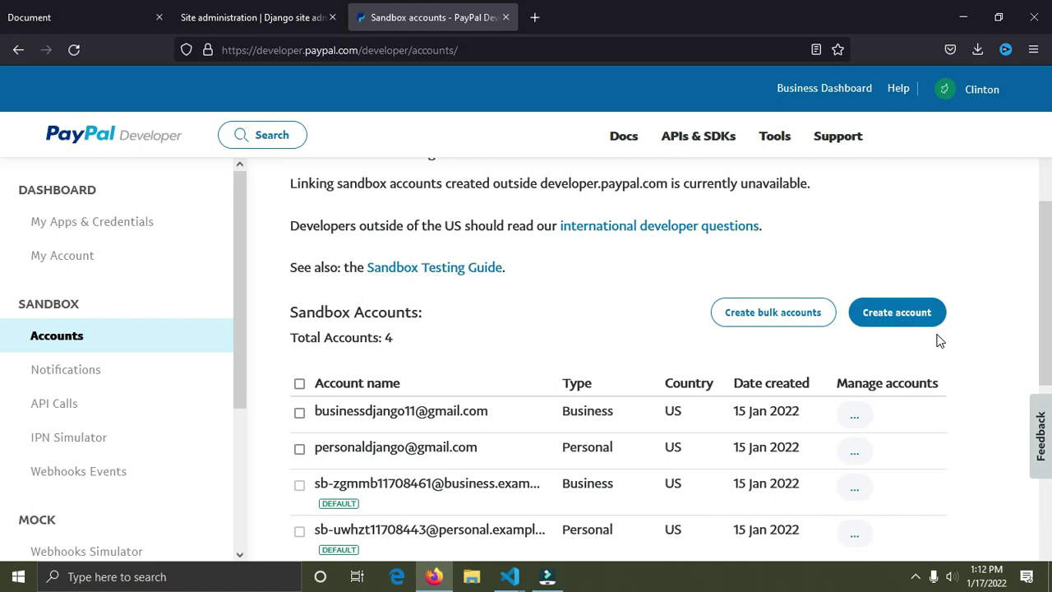
left_click(917, 318)
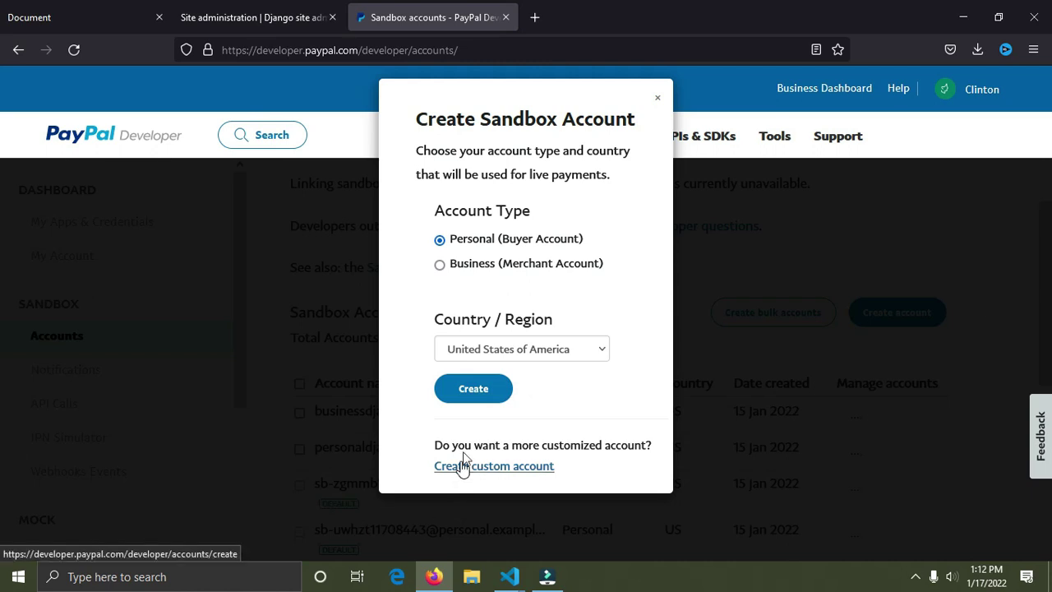
left_click_drag(588, 243, 438, 239)
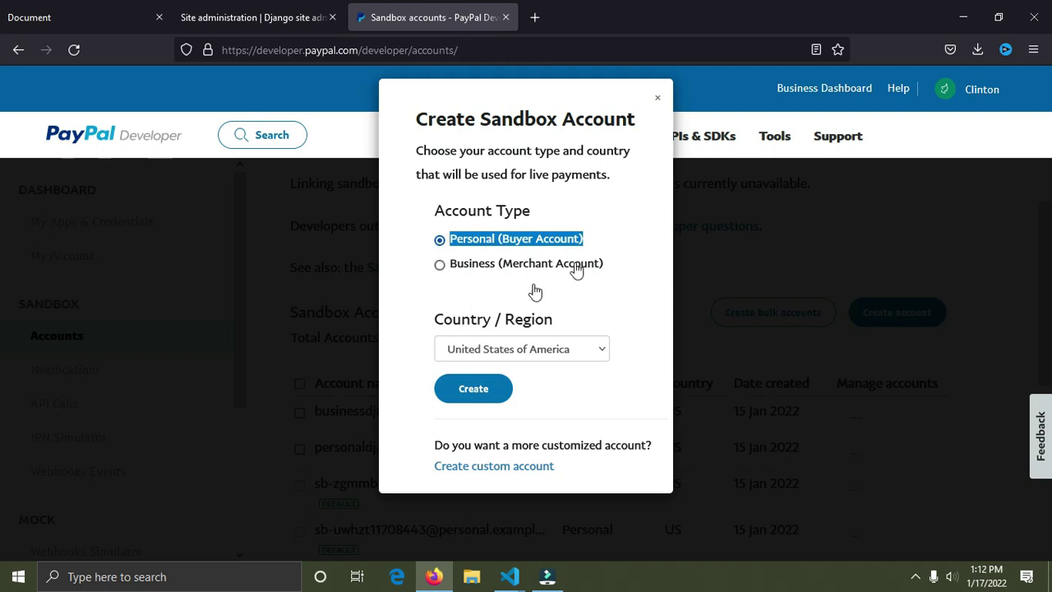
left_click(535, 466)
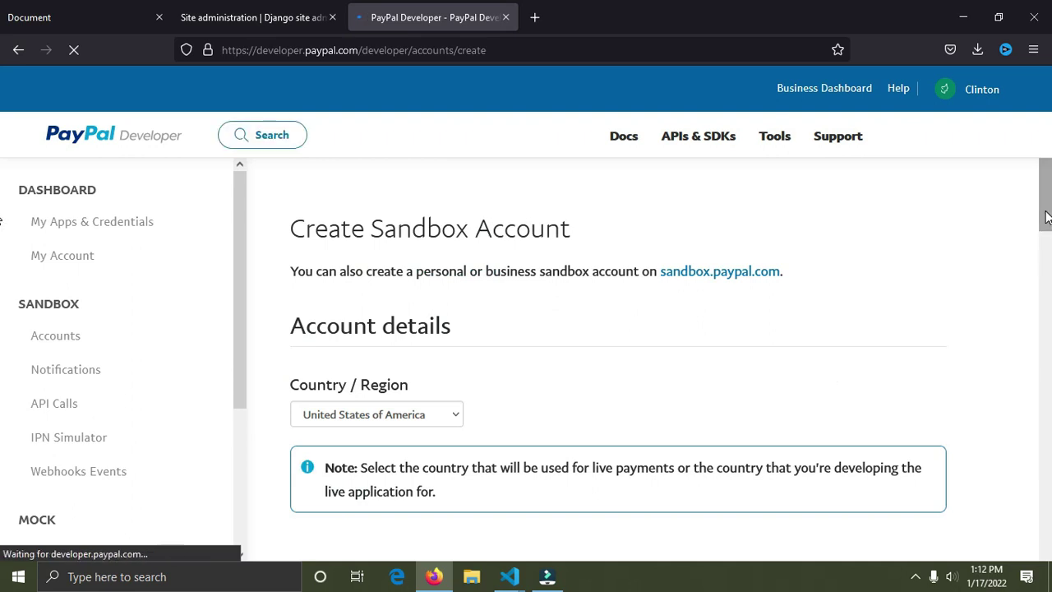
Step: Enter a new personal sandbox e-mail address and confirm it is available
scroll(1046, 216, "down", 5)
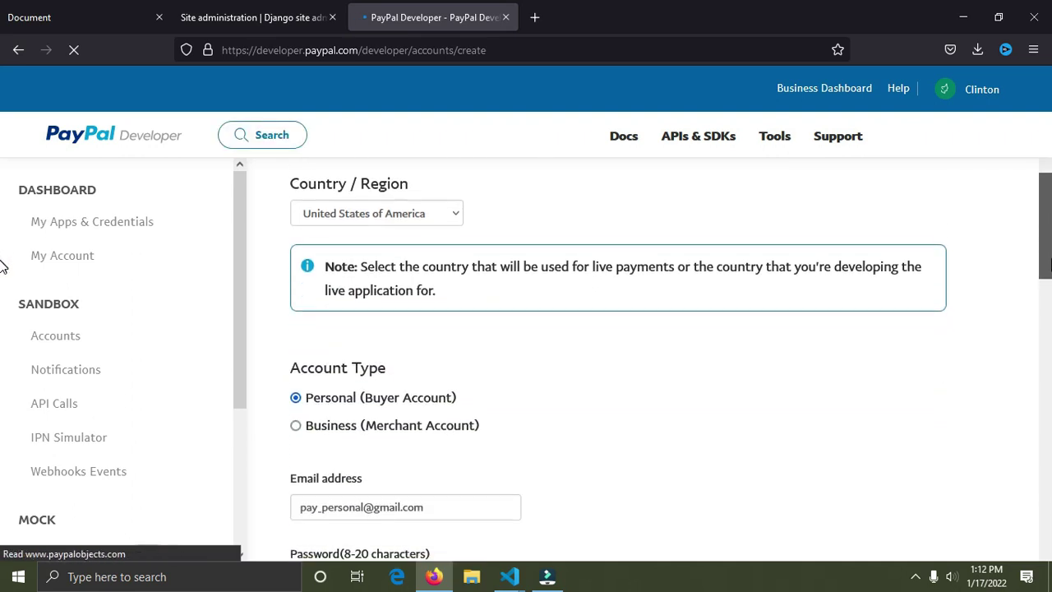
scroll(4, 280, "down", 4)
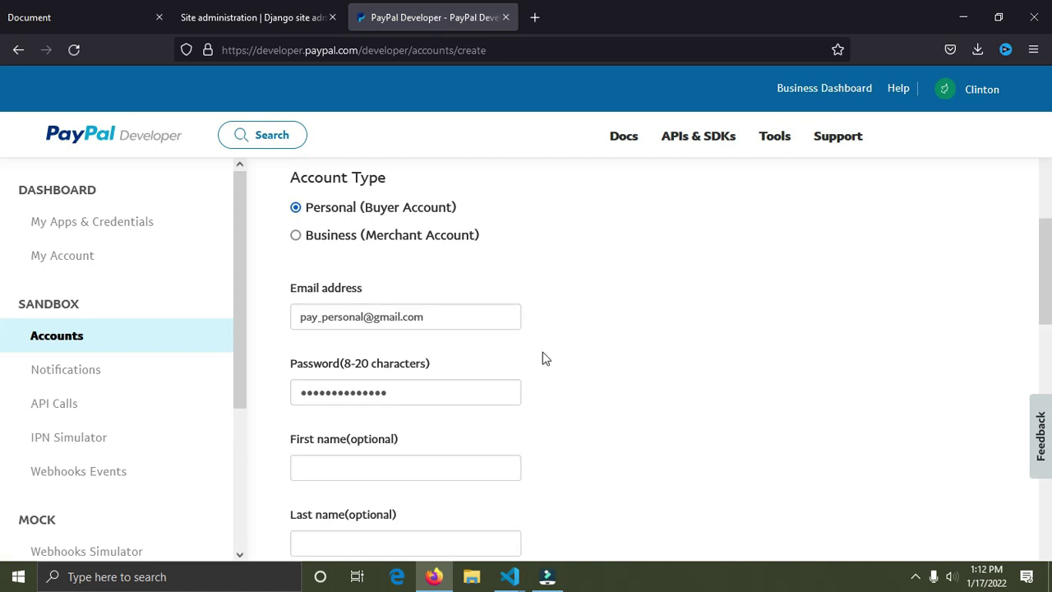
left_click(437, 322)
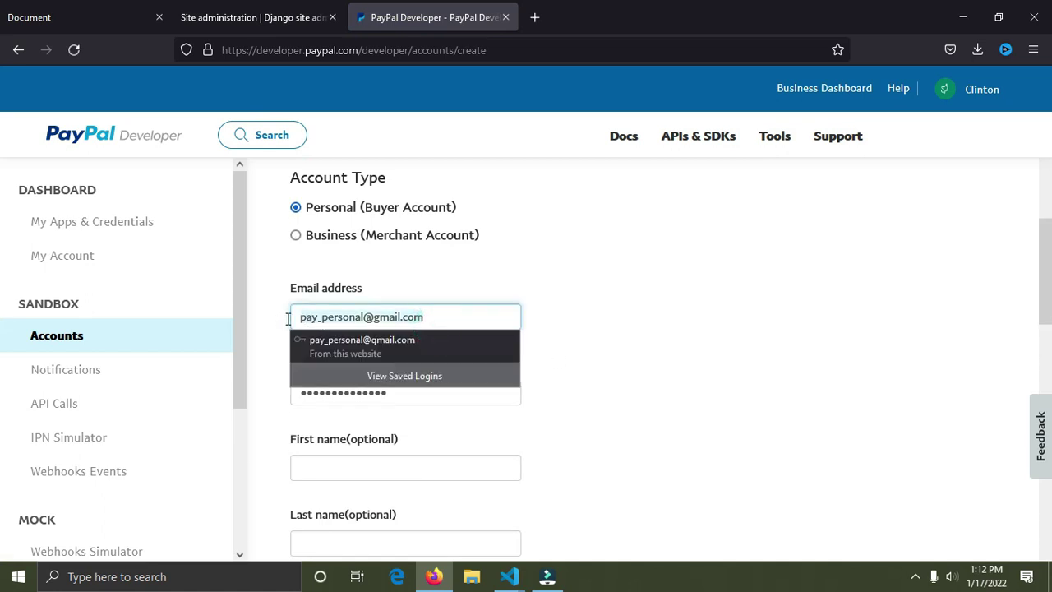
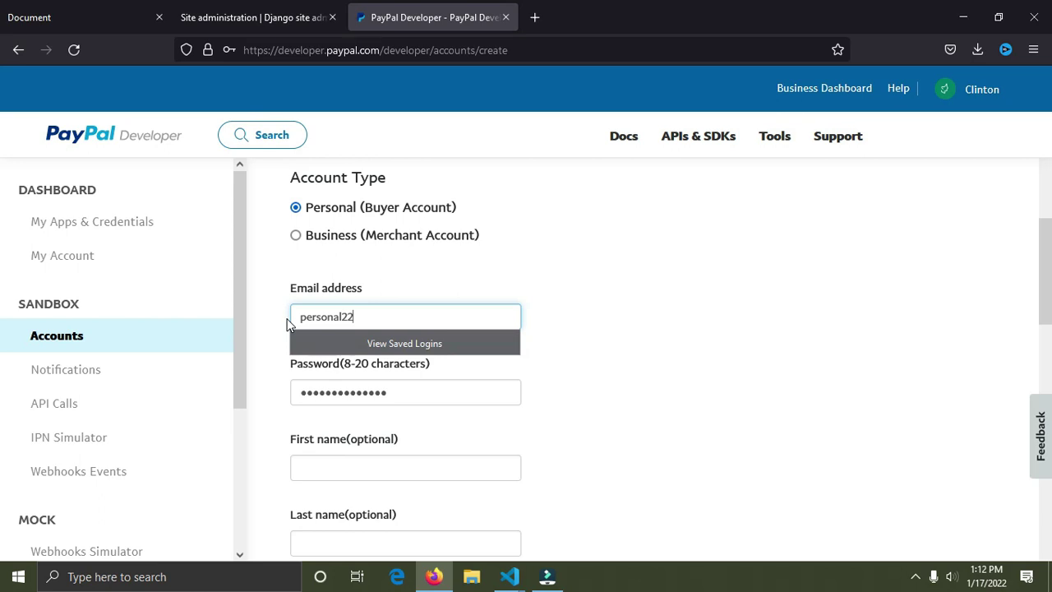
left_click(660, 261)
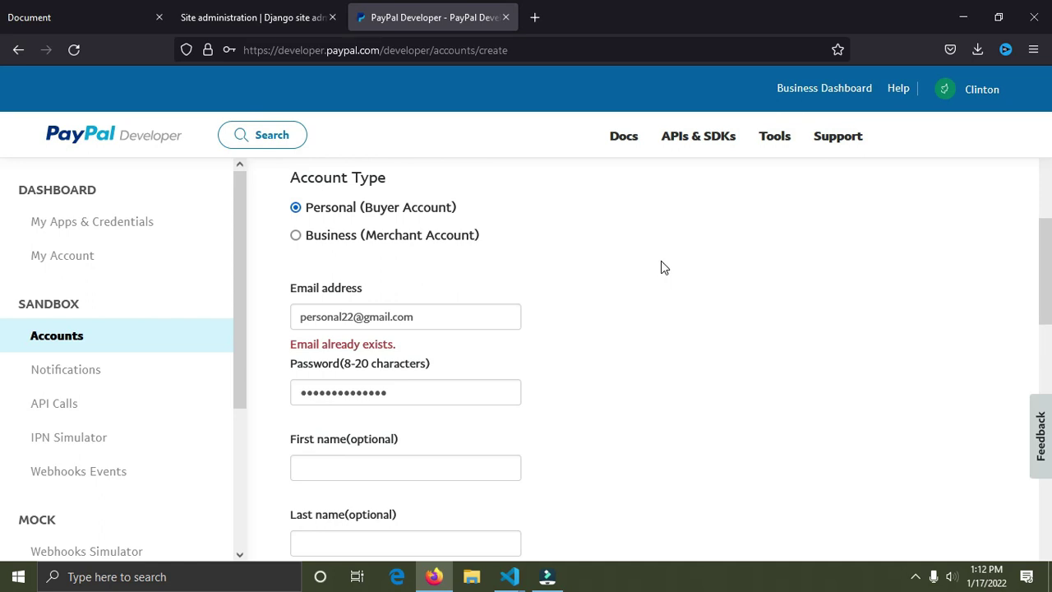
left_click(346, 320)
type("django")
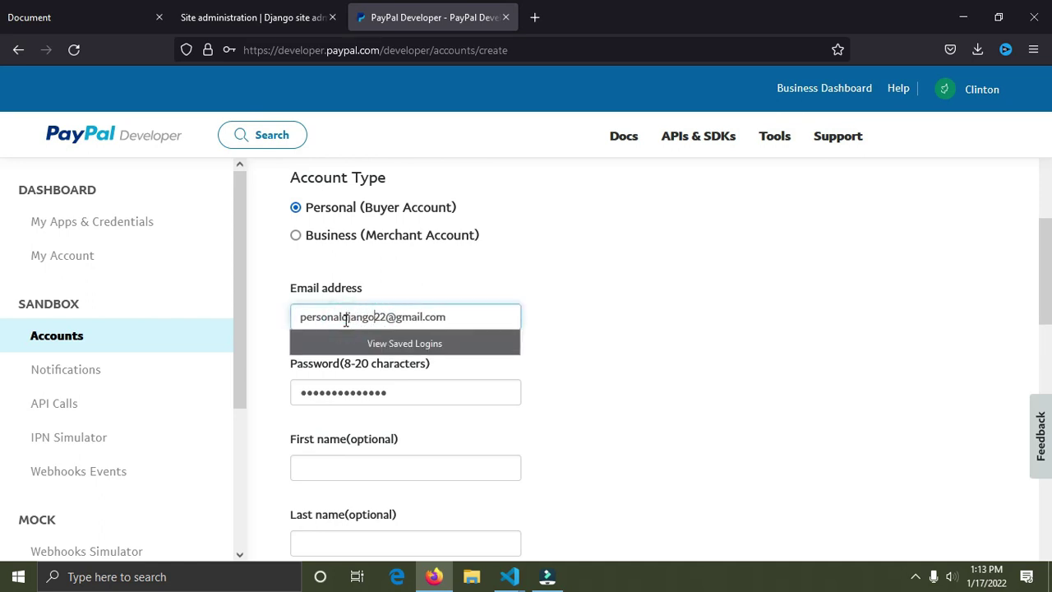
left_click(954, 320)
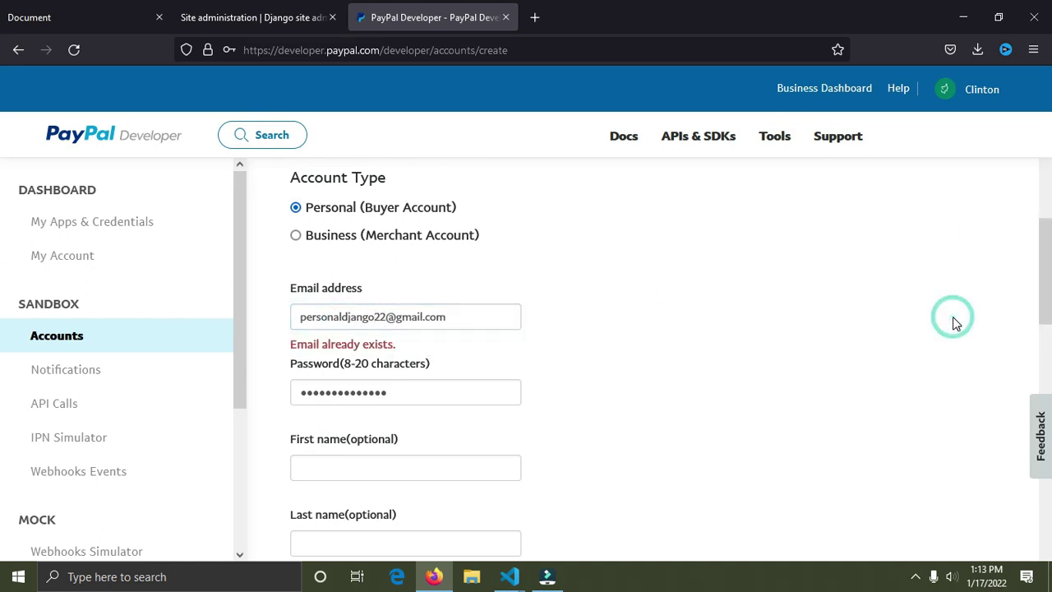
left_click(488, 321)
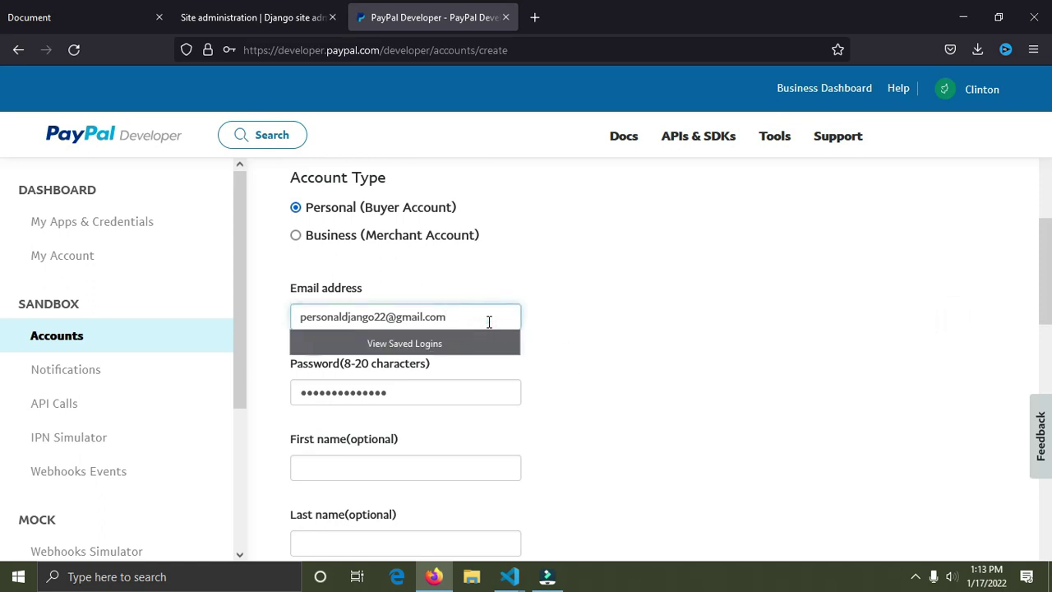
left_click(515, 265)
Step: Set a password and a 500 USD PayPal balance, create the account, and save its login
left_click(415, 402)
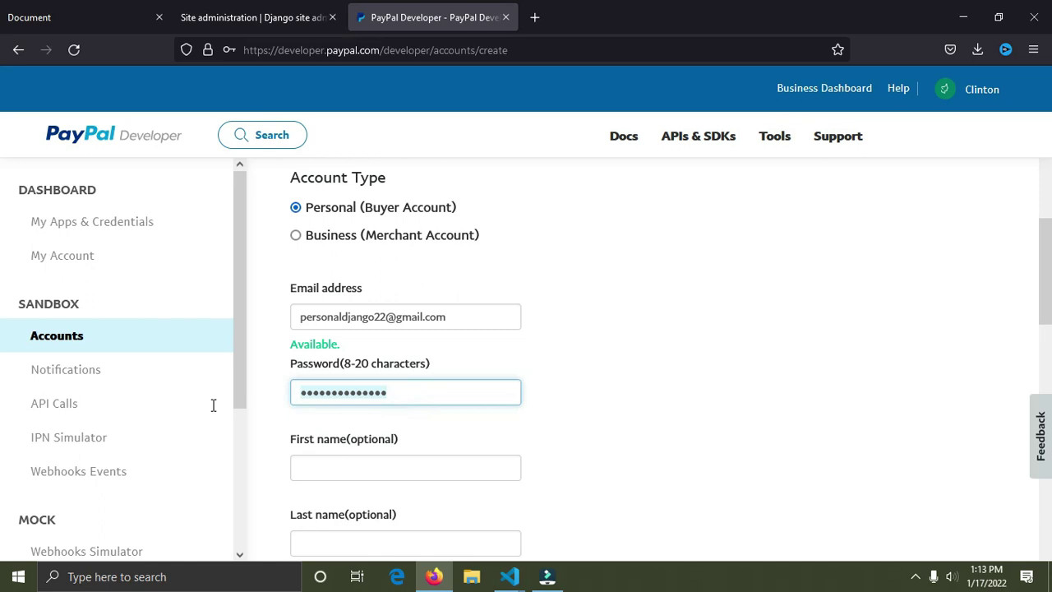
type("pas")
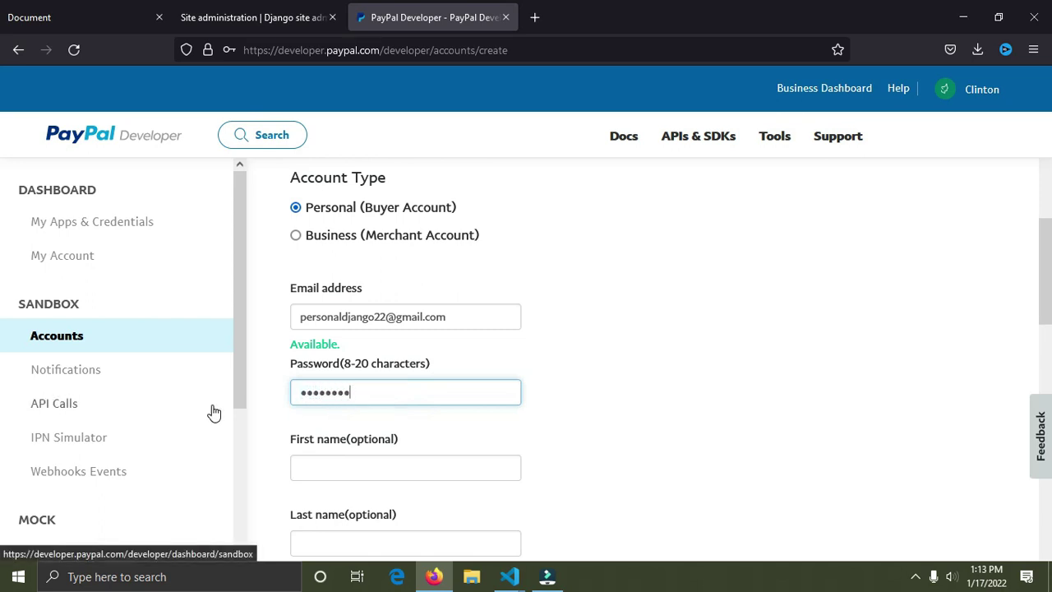
left_click_drag(1048, 246, 1048, 341)
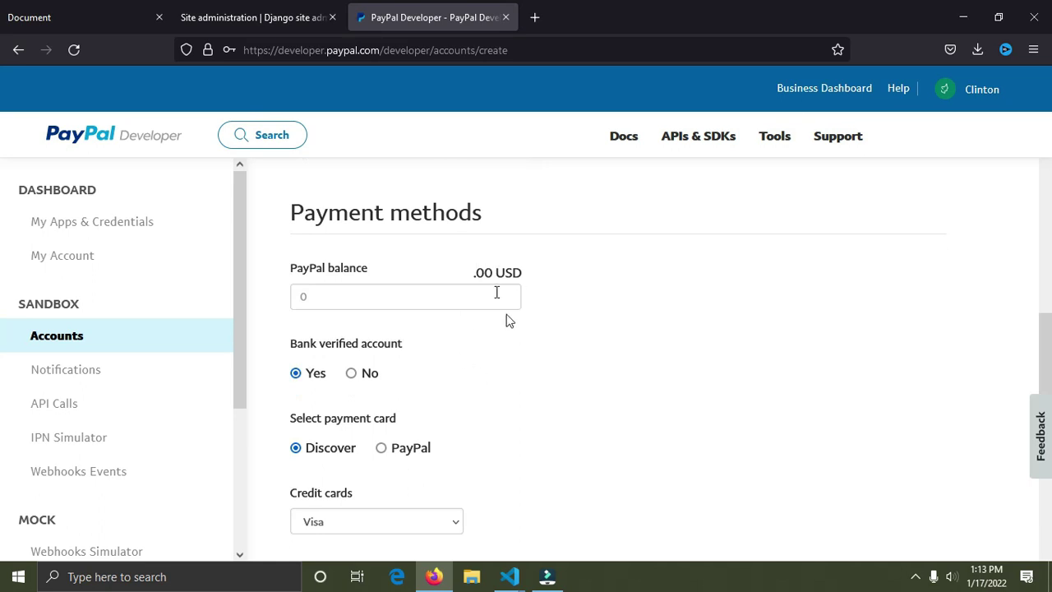
left_click(461, 303)
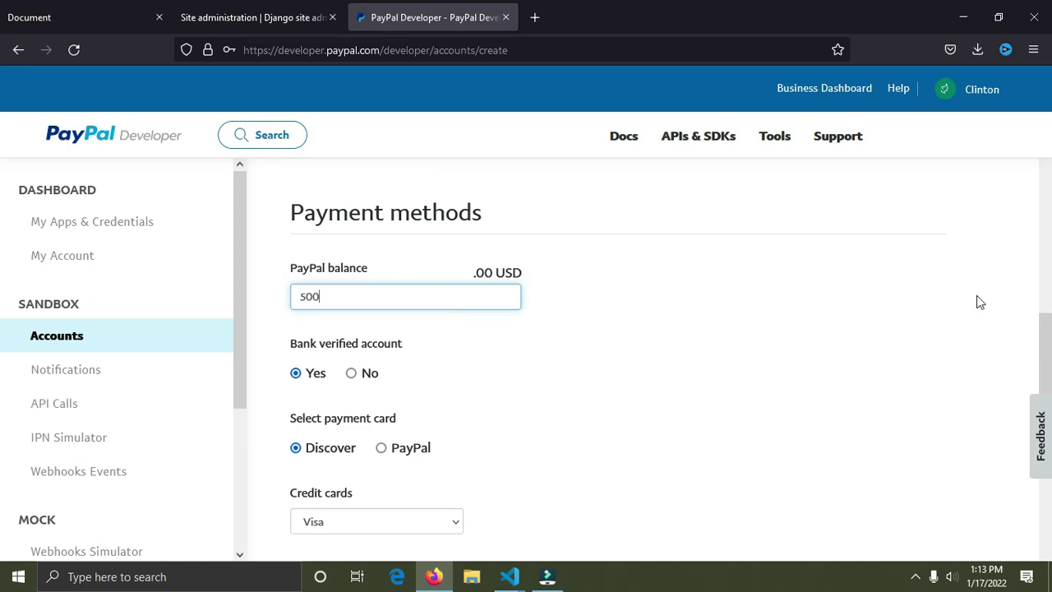
left_click_drag(1048, 370, 1048, 446)
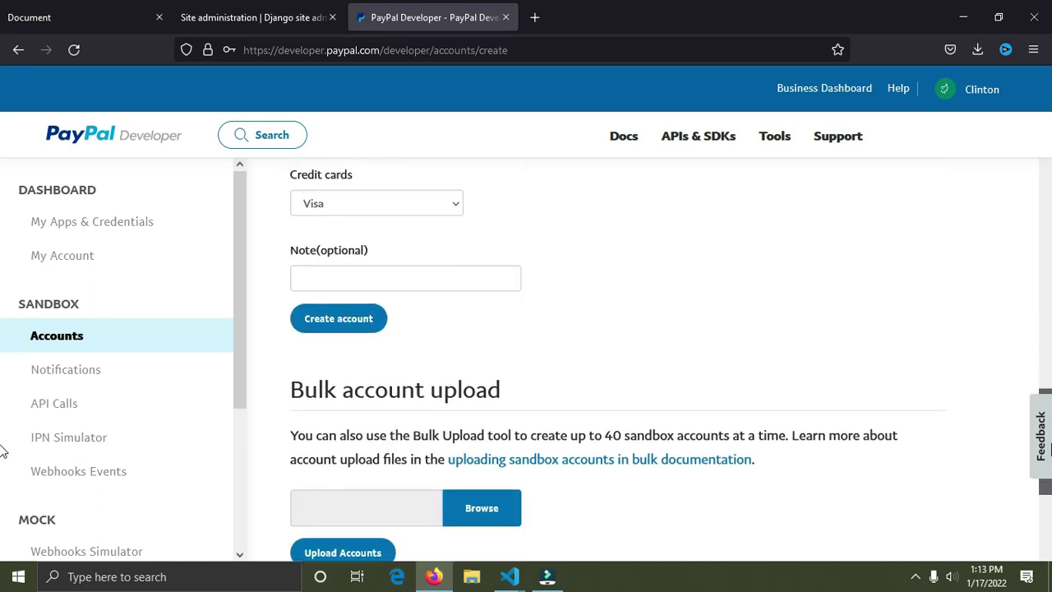
left_click(321, 316)
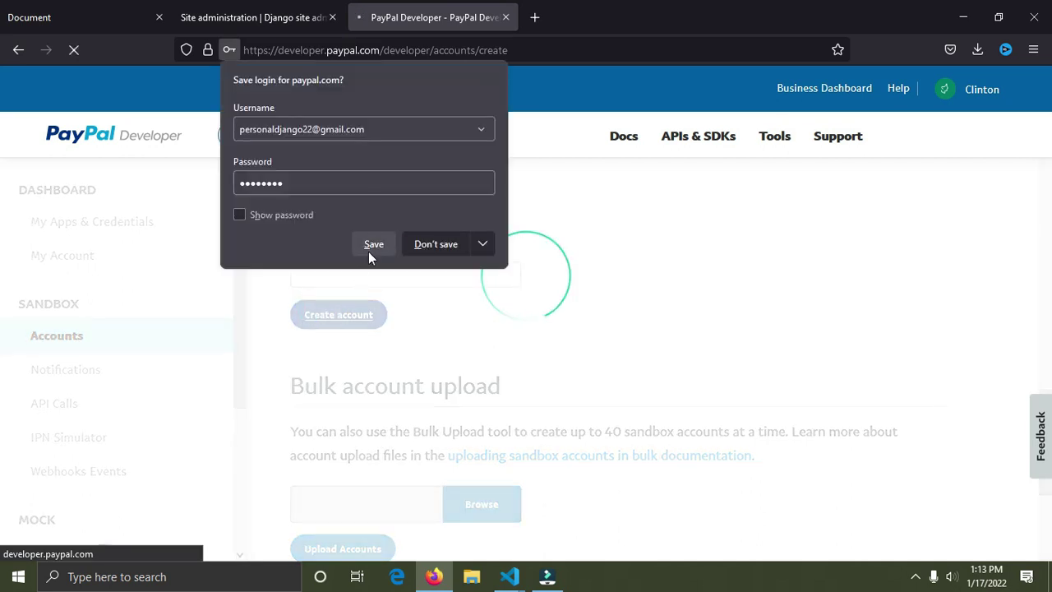
left_click(368, 250)
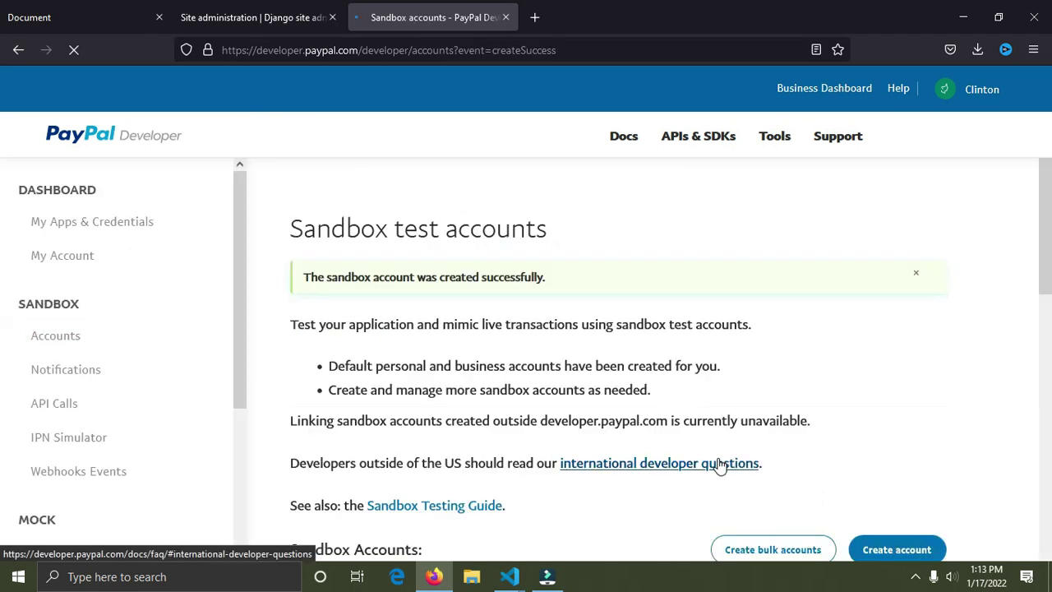
Step: Scroll to the Sandbox Accounts list and reopen the Create Sandbox Account dialog
scroll(415, 376, "down", 3)
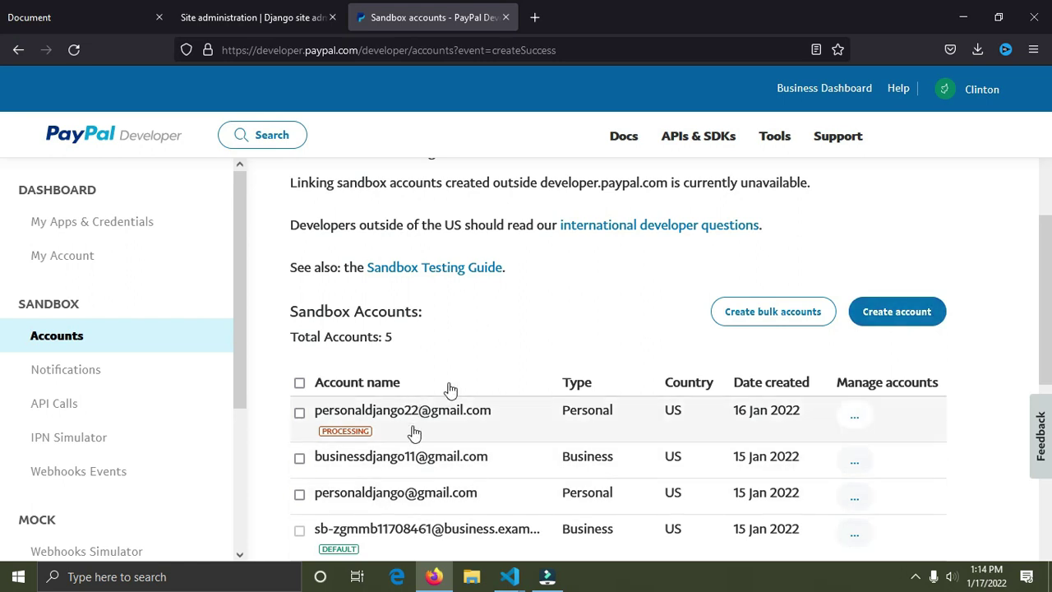
left_click(892, 307)
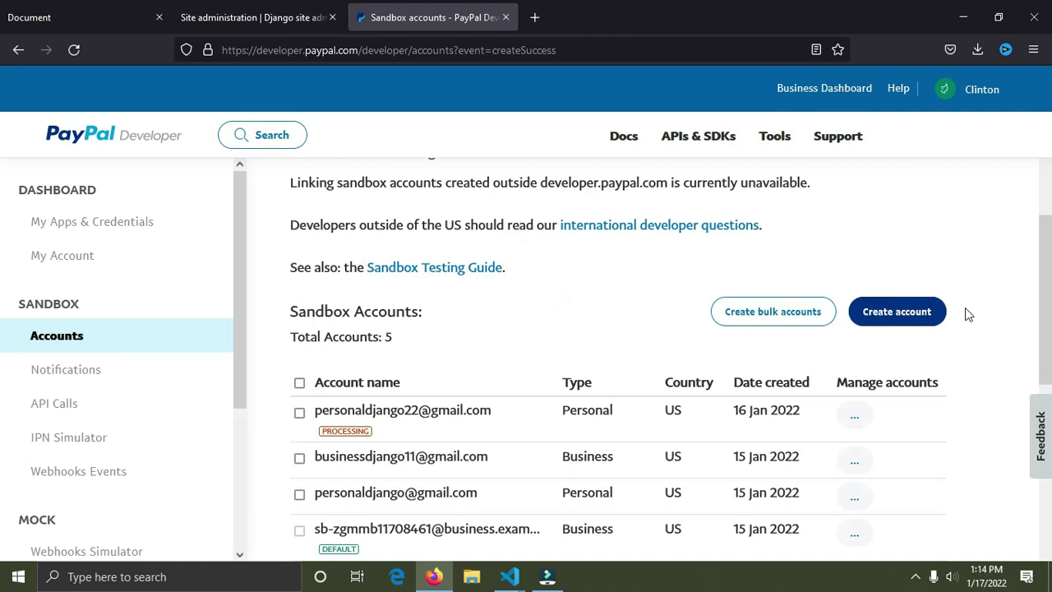
left_click(934, 325)
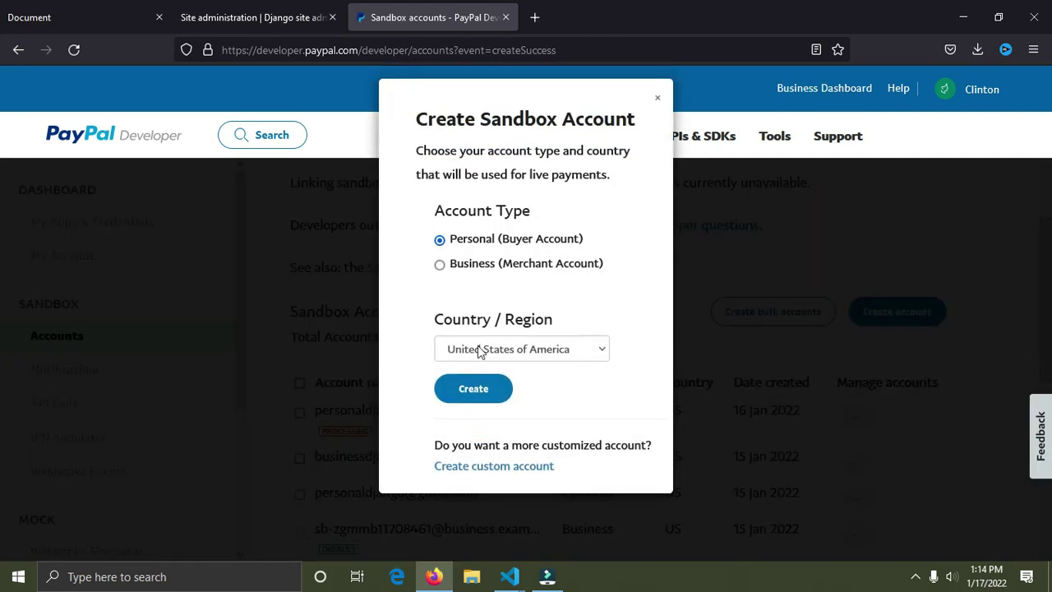
Step: Choose Business (Merchant Account) in the custom account form and enter the account e-mail
left_click(441, 266)
left_click(494, 466)
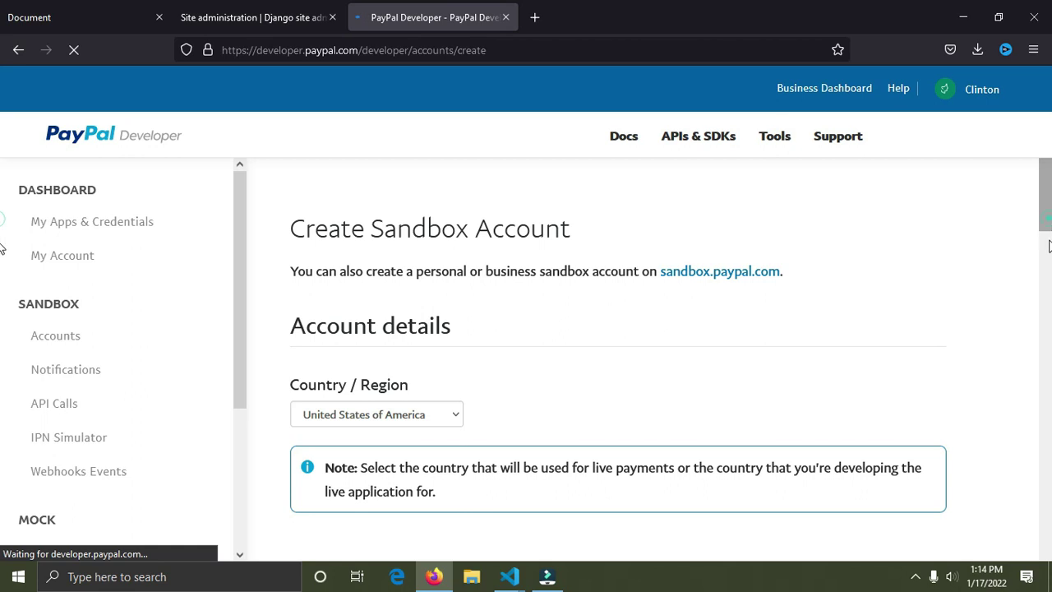
scroll(3, 279, "down", 3)
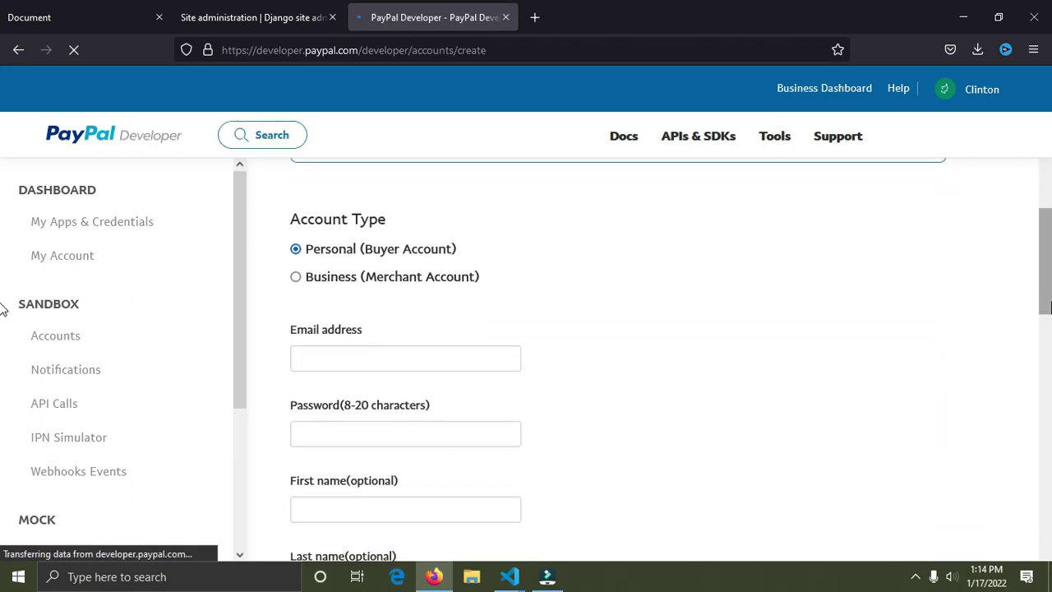
left_click(445, 355)
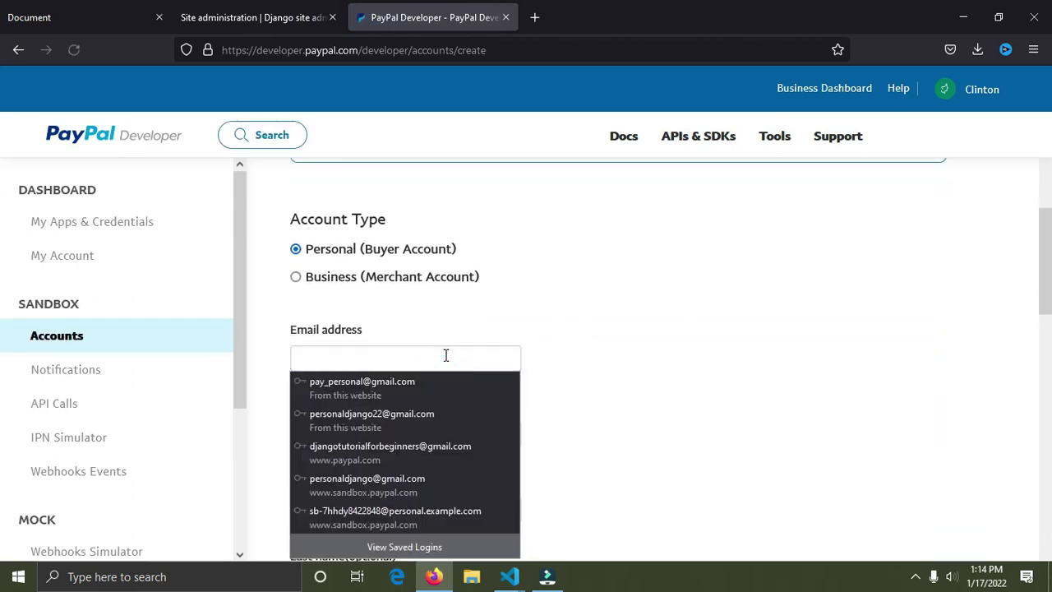
left_click(446, 355)
left_click(444, 355)
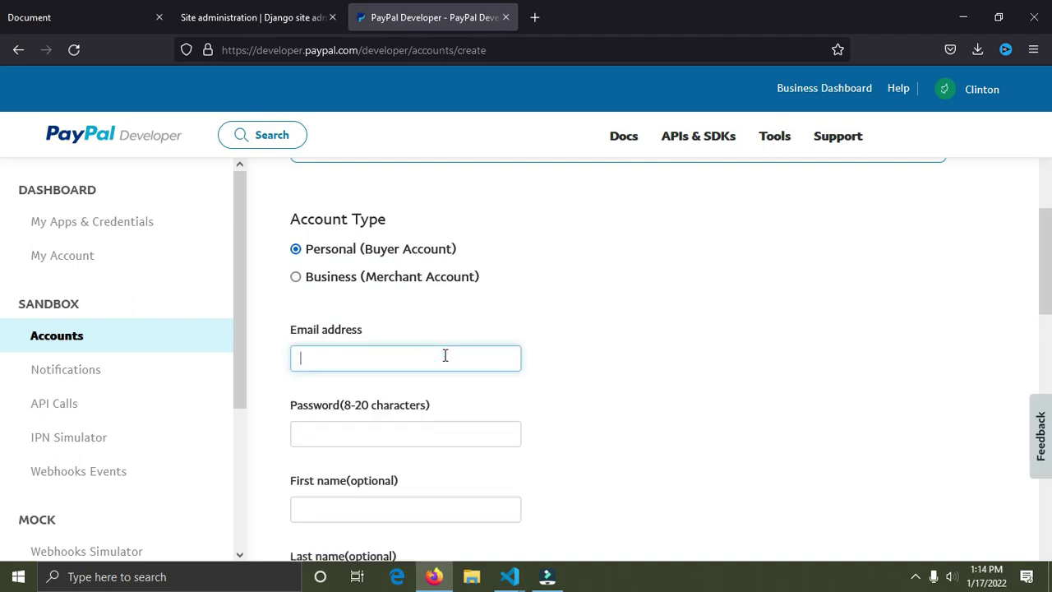
left_click(296, 277)
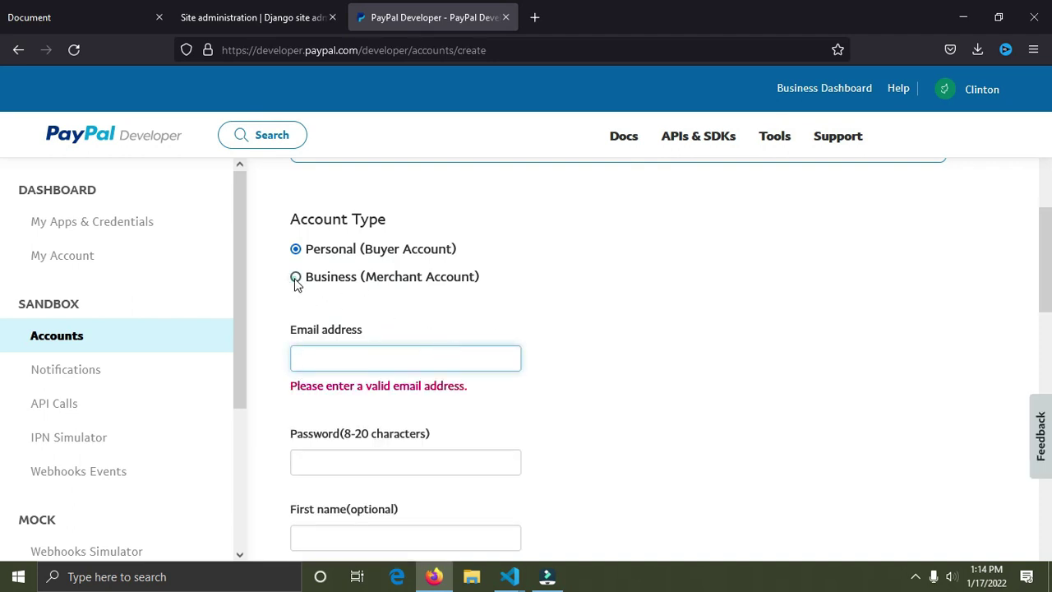
left_click(349, 355)
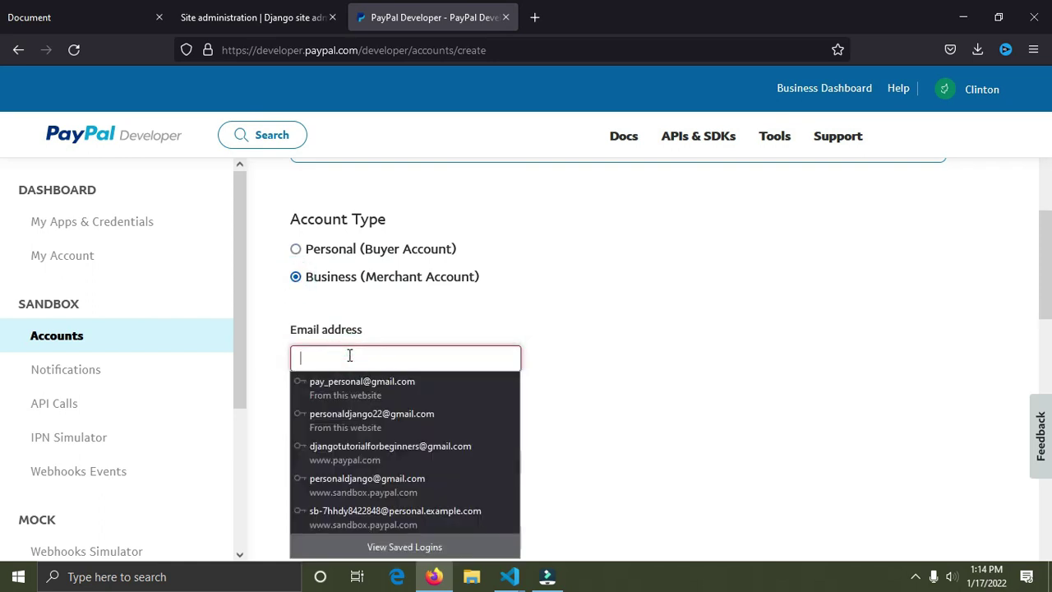
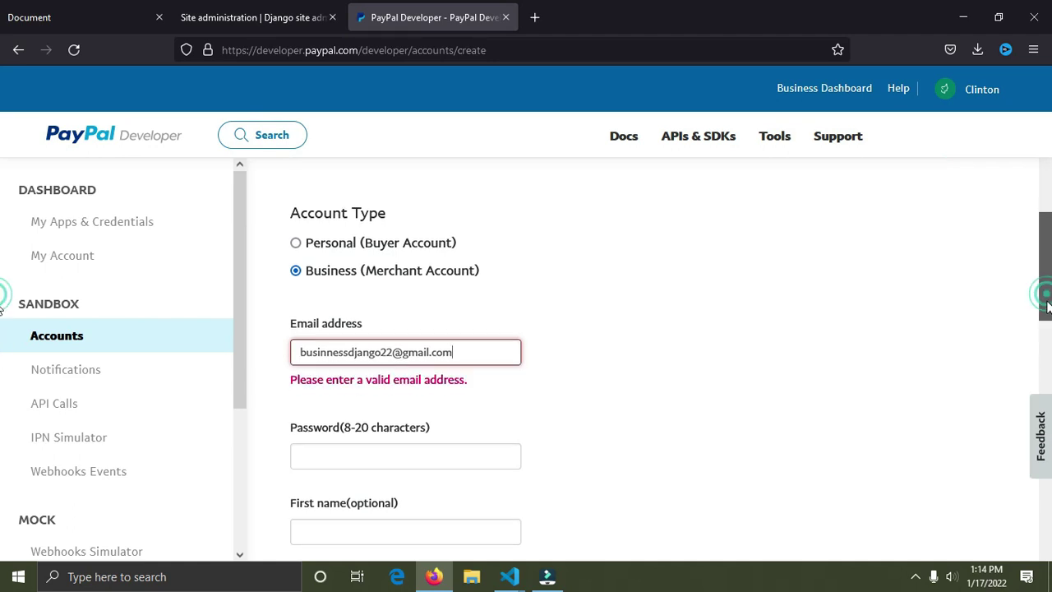
Step: Fill in the password and a 700 USD PayPal balance, then submit the account
scroll(1042, 294, "down", 1)
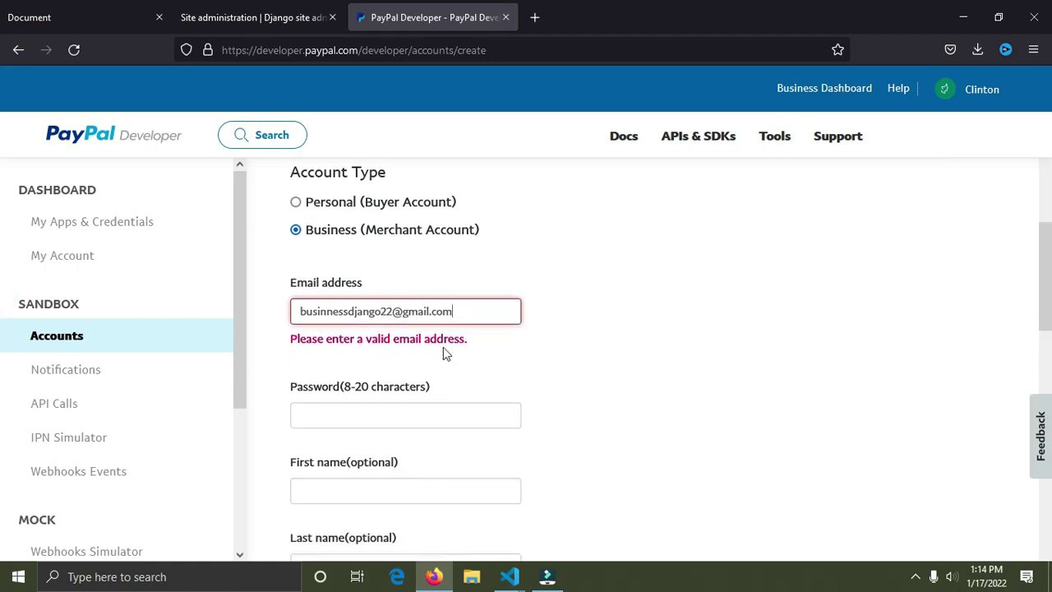
left_click(462, 320)
left_click(480, 286)
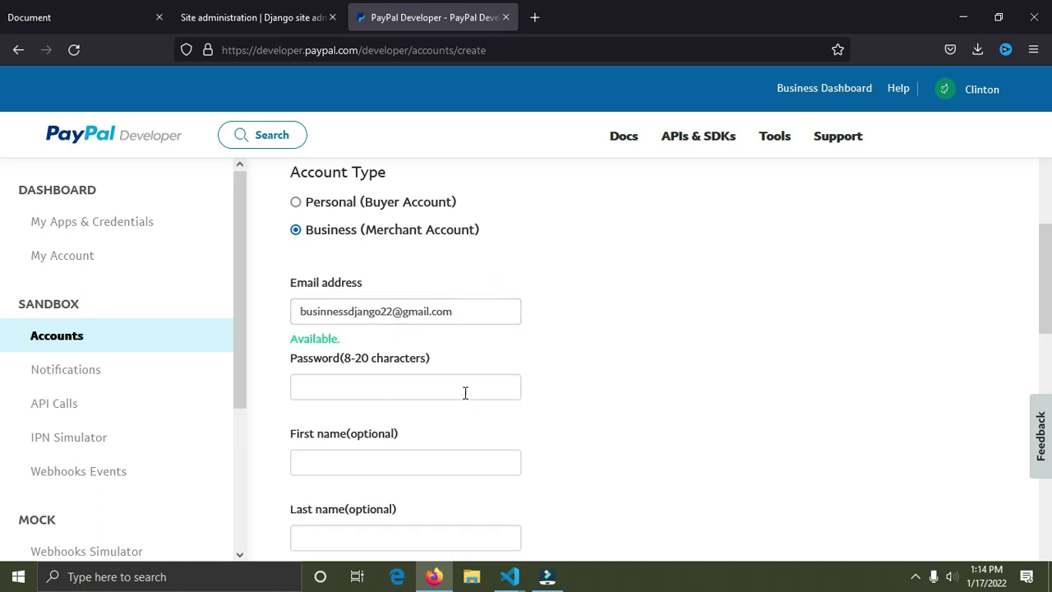
left_click(438, 384)
type("••")
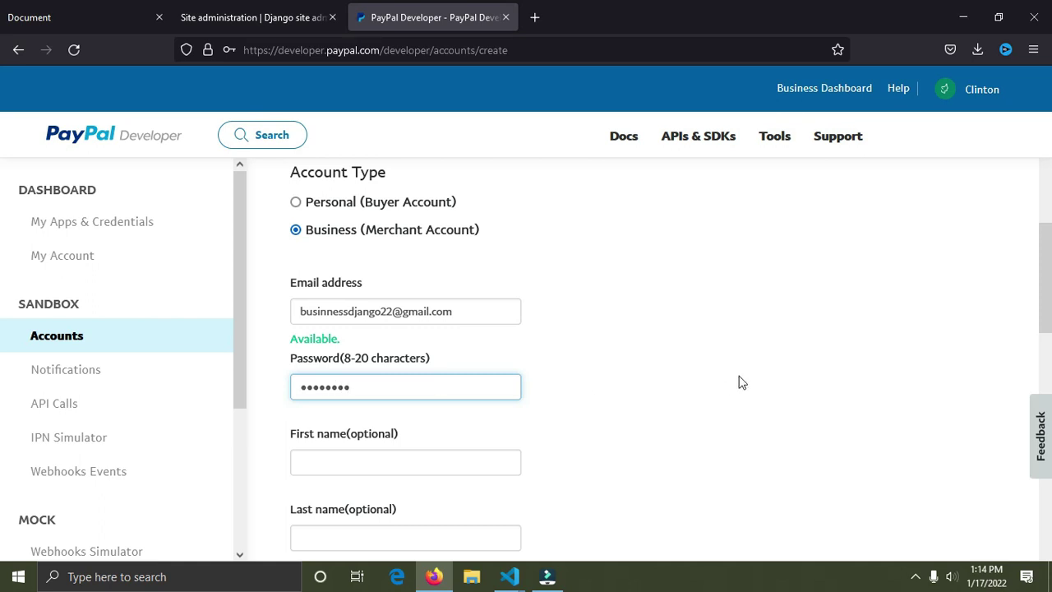
scroll(1043, 272, "down", 4)
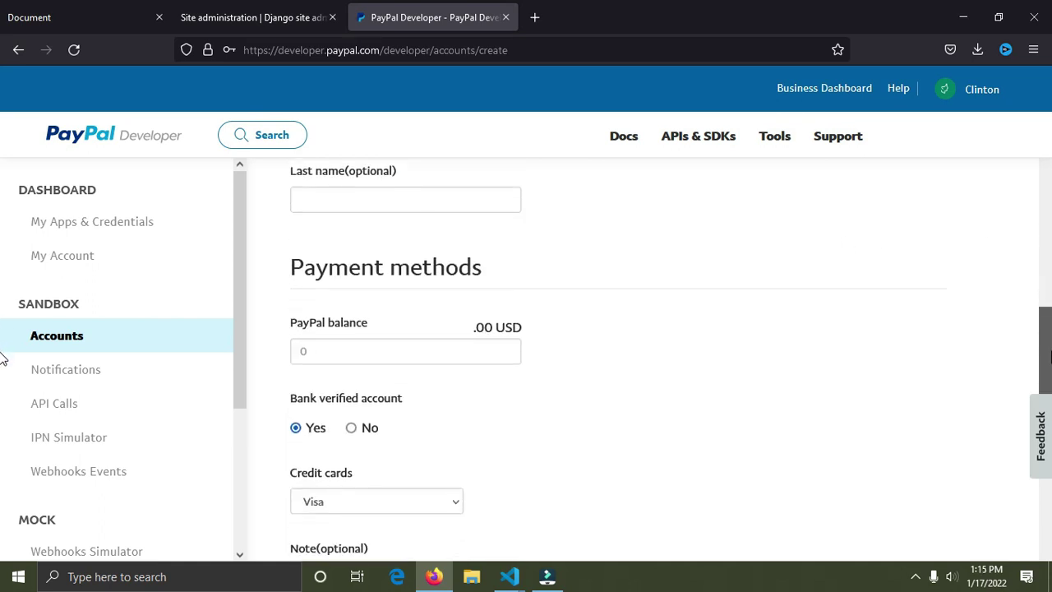
left_click(389, 354)
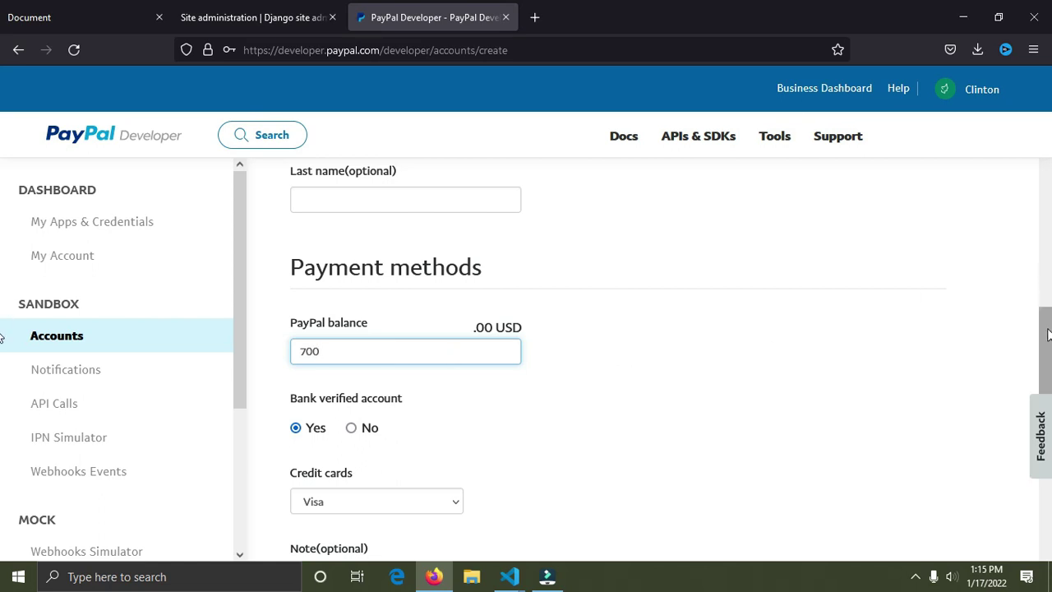
scroll(5, 335, "down", 5)
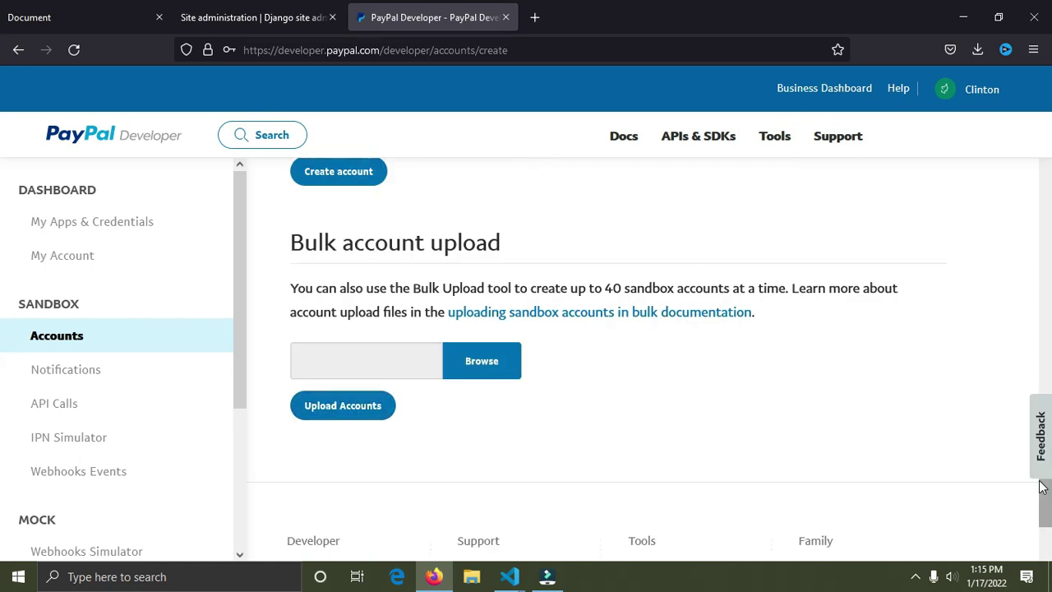
scroll(3, 497, "up", 1)
scroll(2, 497, "up", 1)
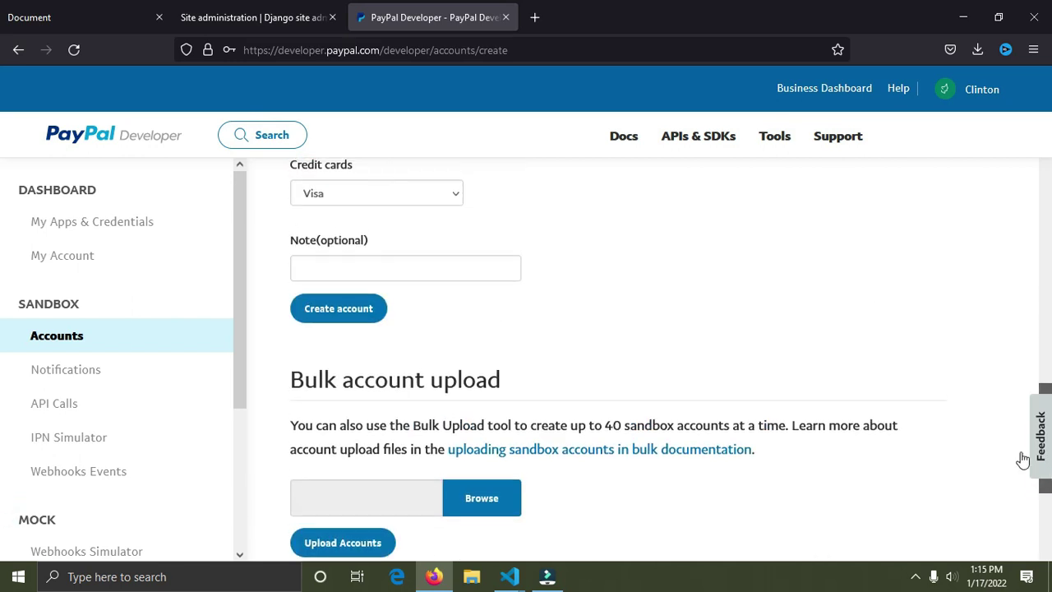
left_click(351, 310)
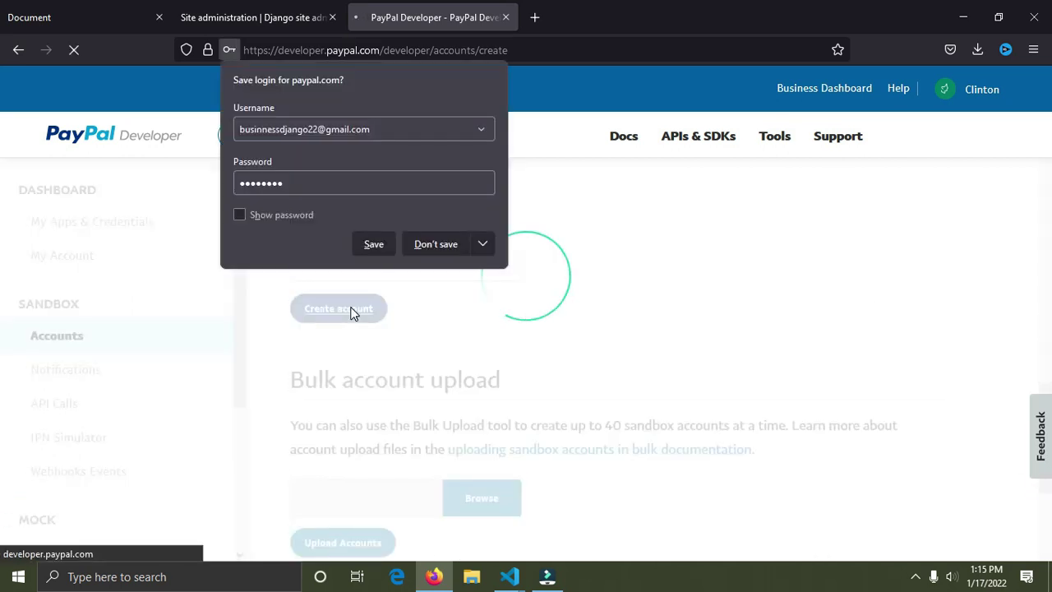
Step: Save the business account's login and scroll down to the six-account Sandbox Accounts table
left_click(373, 251)
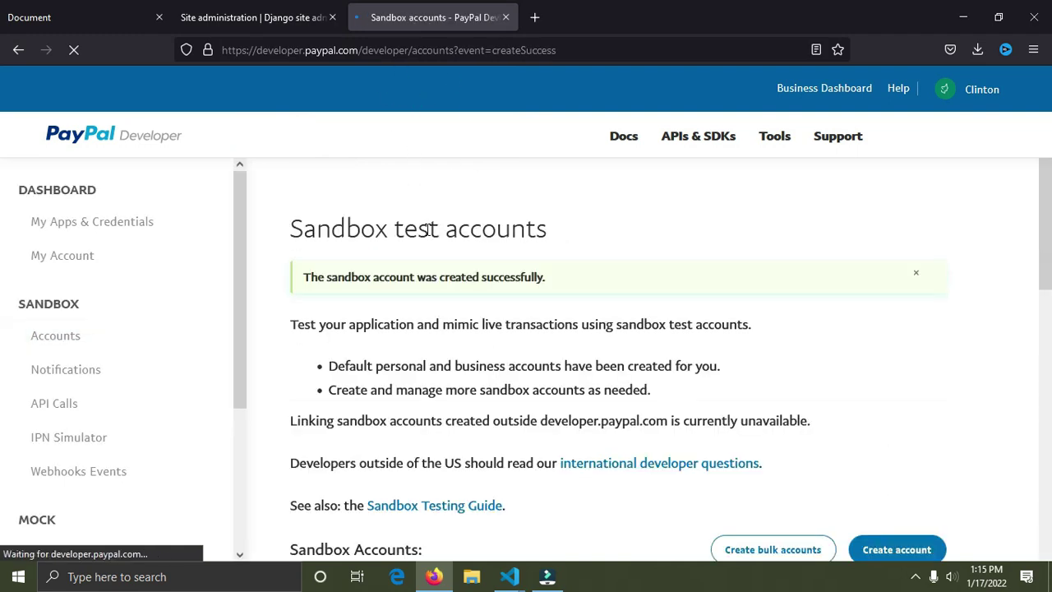
scroll(4, 277, "down", 3)
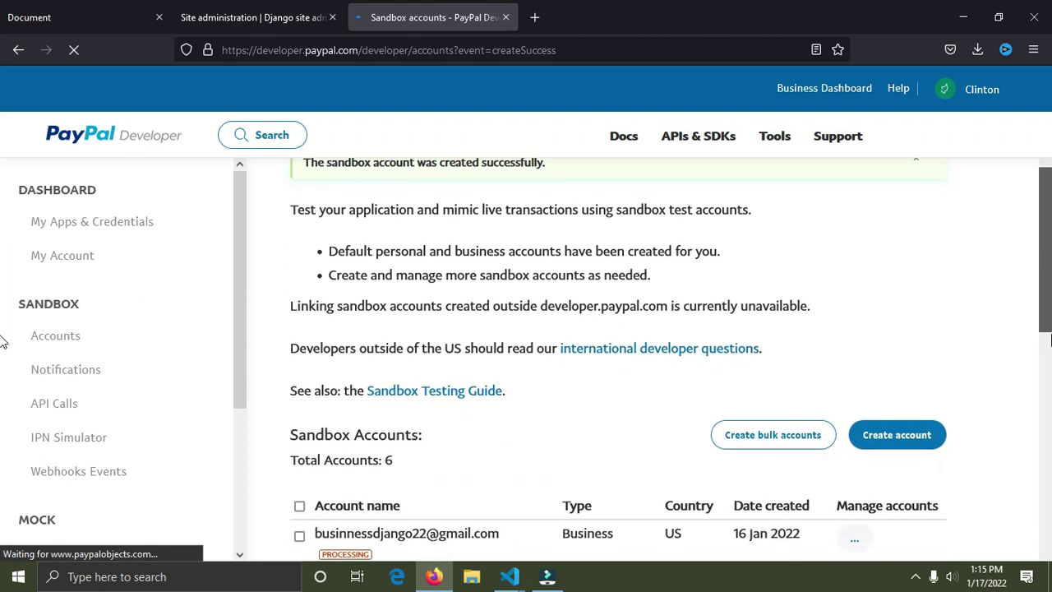
scroll(4, 359, "down", 5)
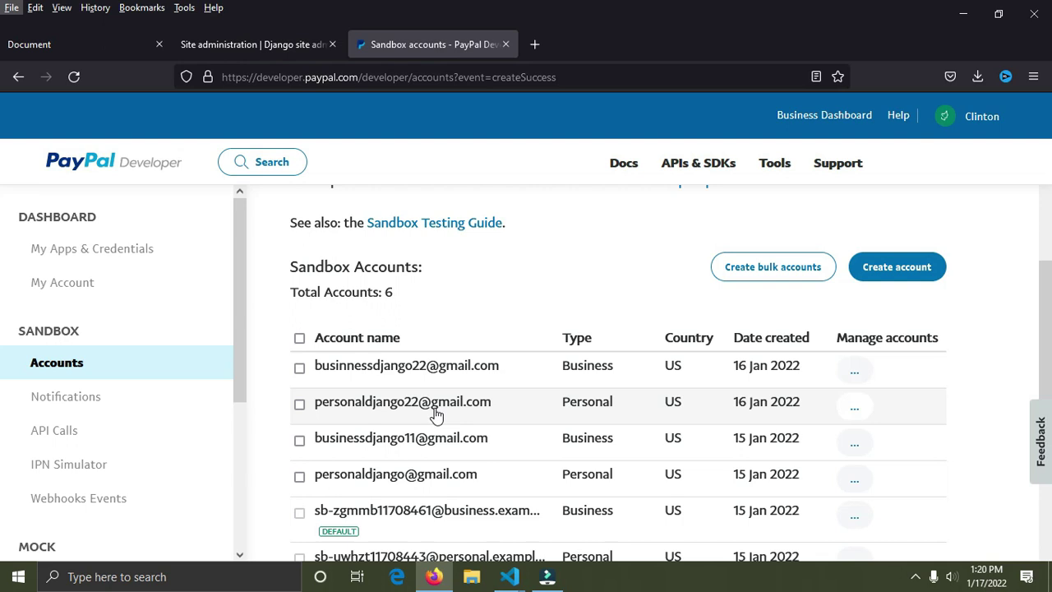
key("Escape")
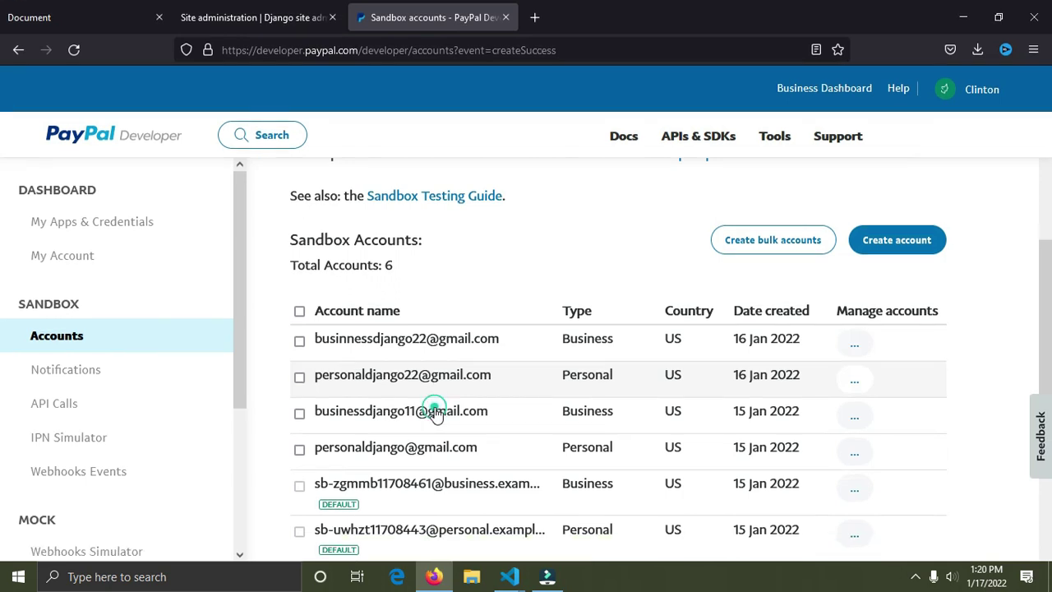
Step: Open the business account's details and review its Funding tab with the 700.00 USD balance
left_click(854, 343)
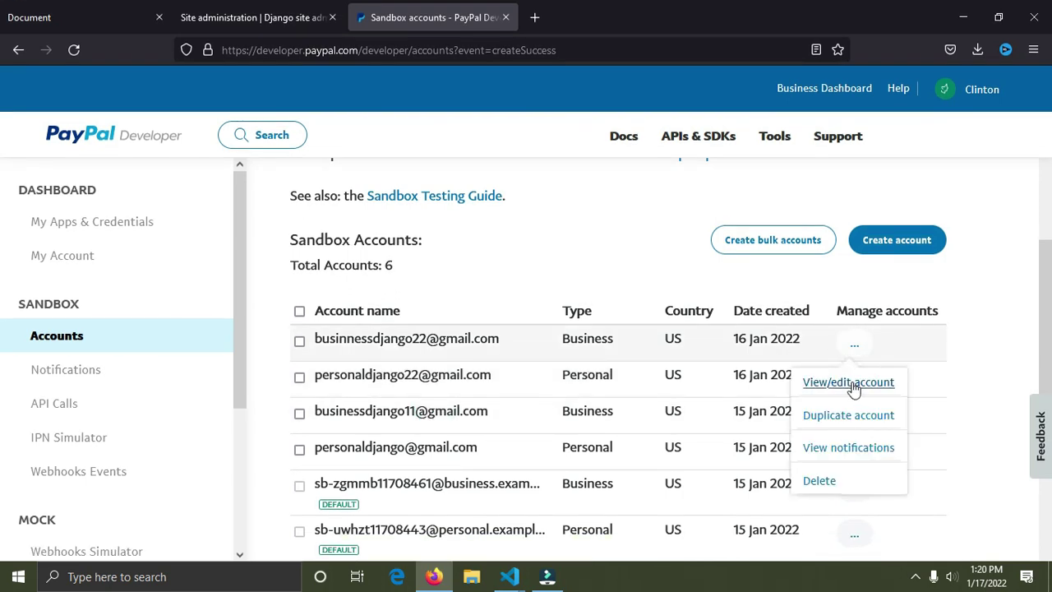
left_click(849, 383)
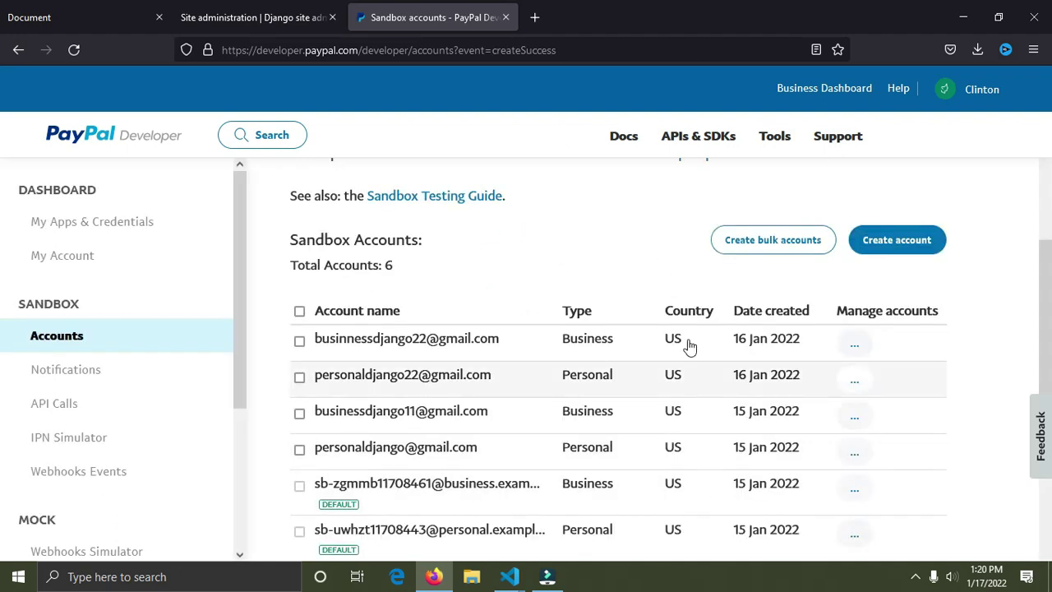
left_click(853, 451)
left_click(859, 377)
left_click(859, 377)
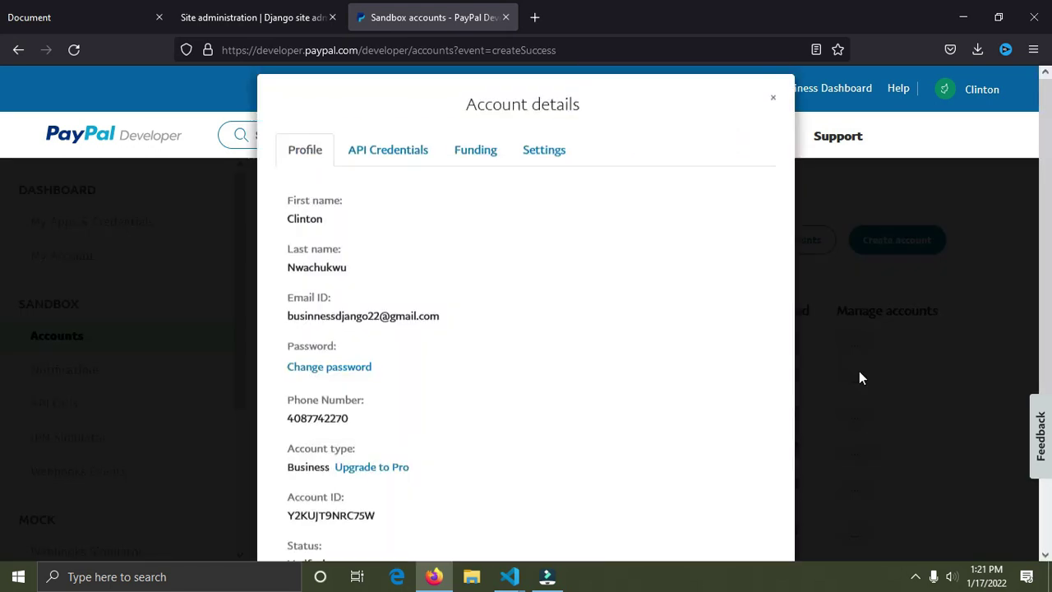
left_click(788, 312)
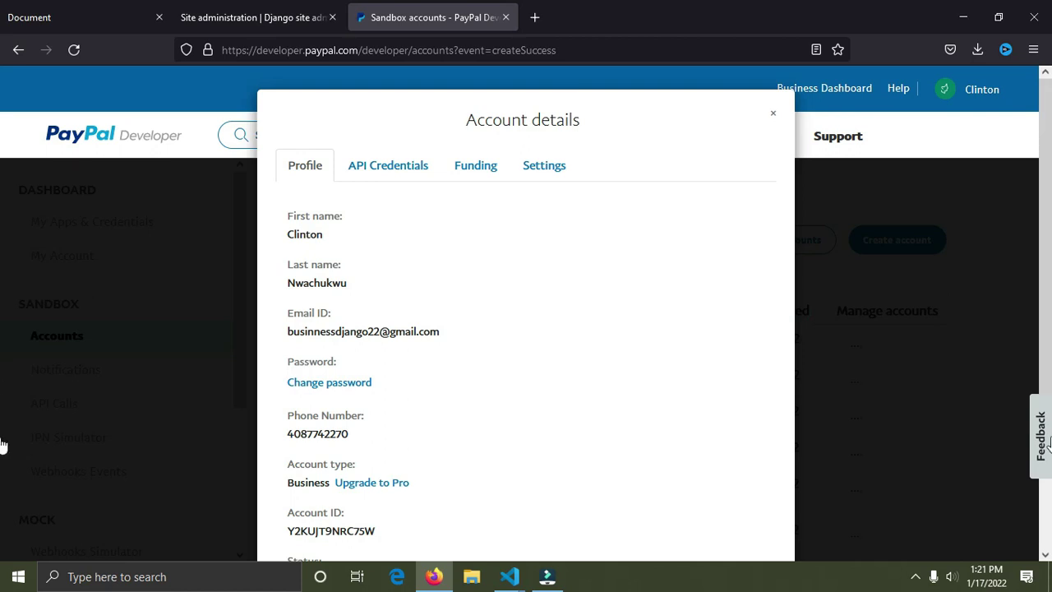
scroll(4, 353, "down", 4)
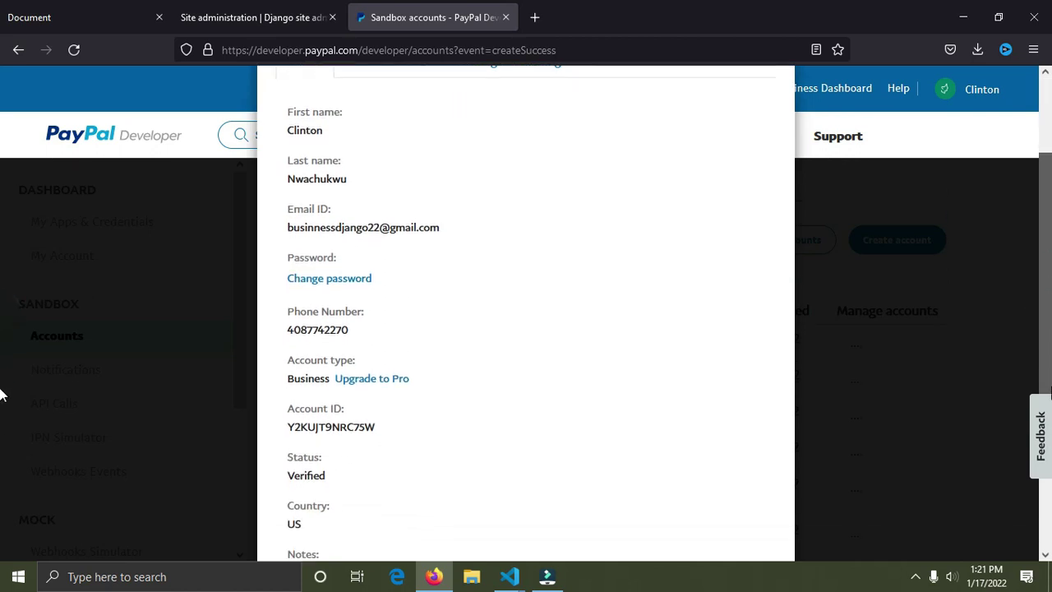
scroll(1043, 353, "up", 3)
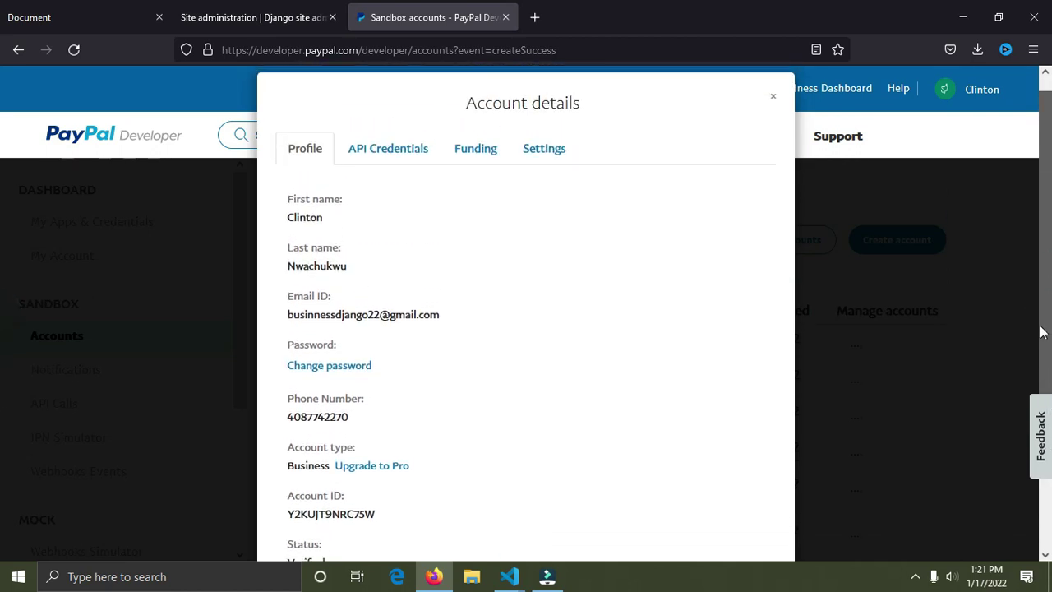
scroll(1042, 341, "down", 1)
scroll(1042, 352, "up", 2)
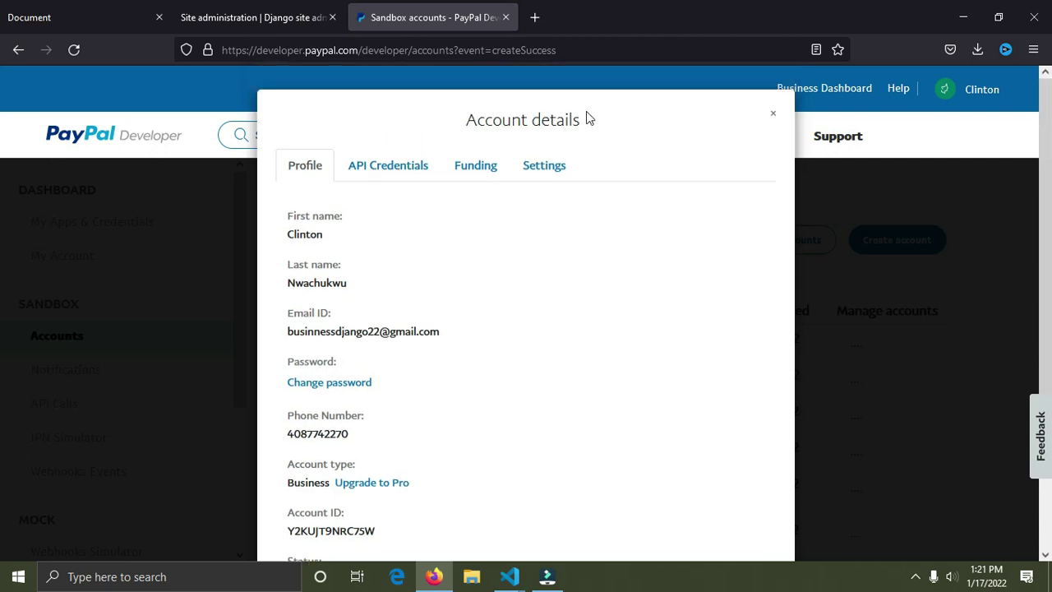
left_click(474, 172)
scroll(4, 246, "down", 4)
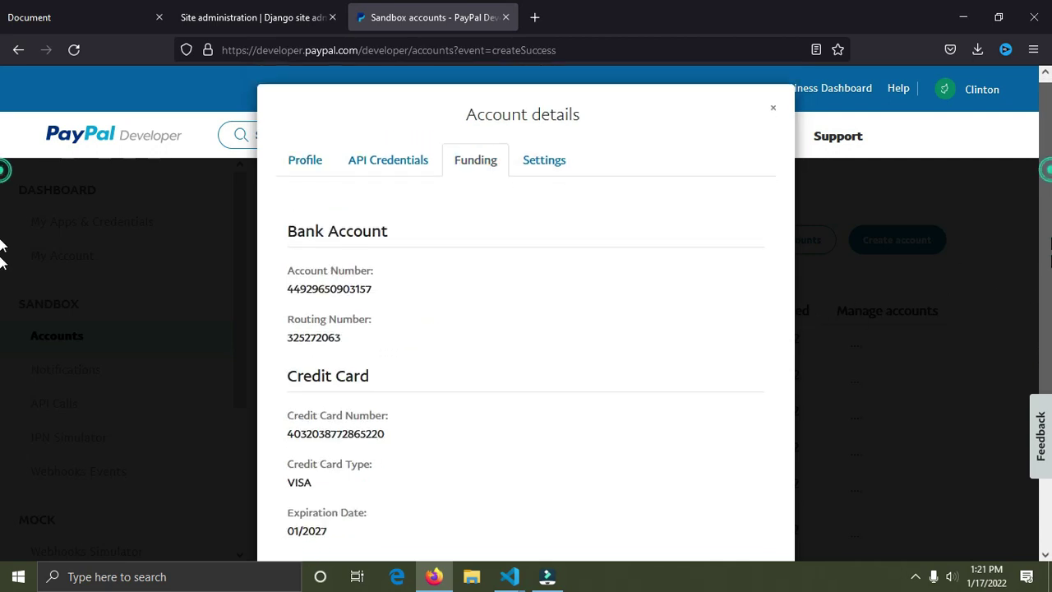
scroll(2, 294, "up", 4)
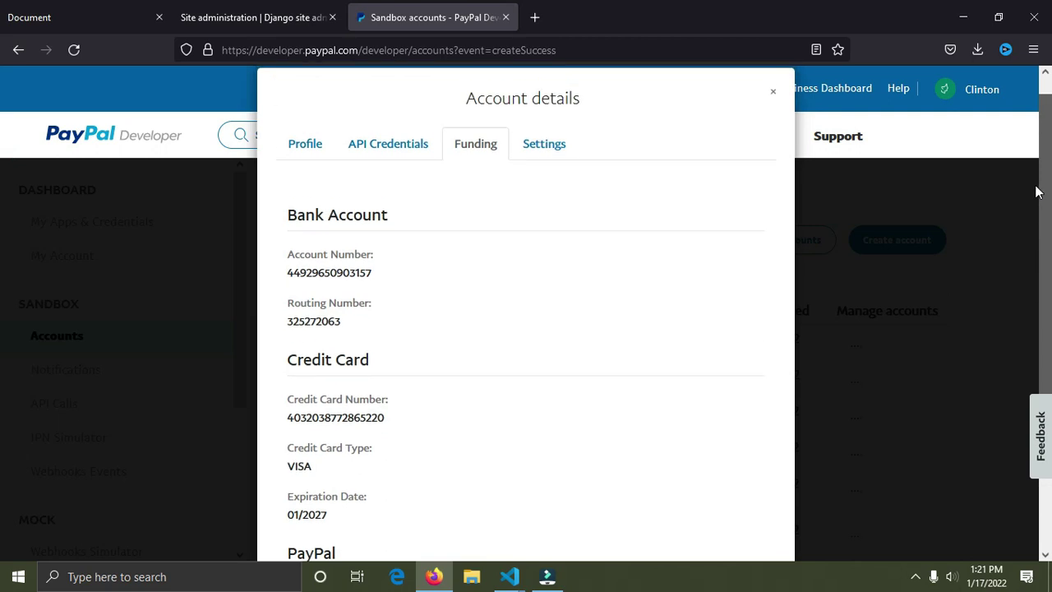
scroll(1045, 239, "down", 4)
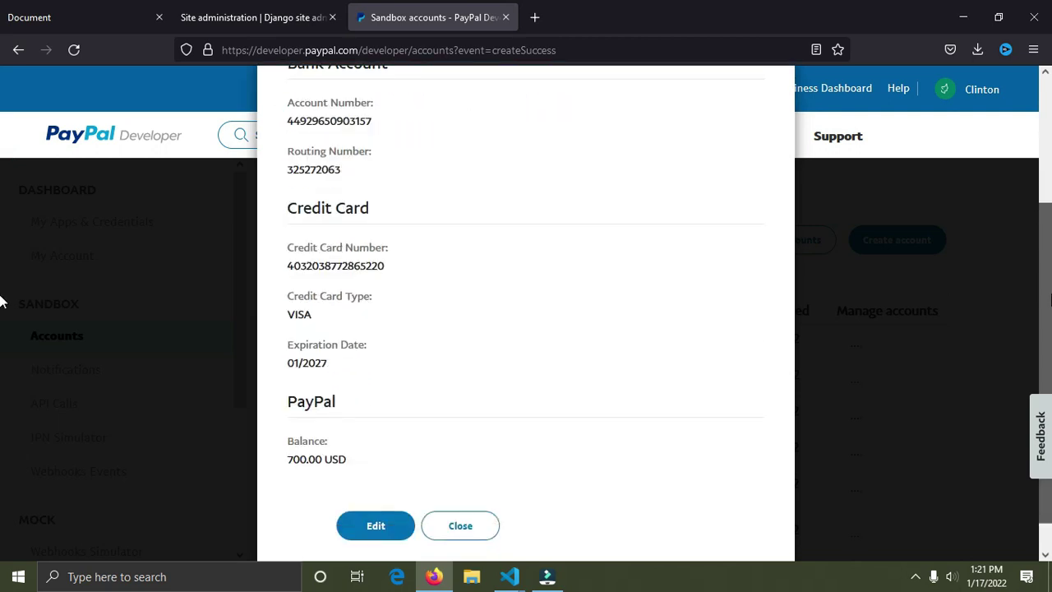
scroll(1047, 258, "up", 4)
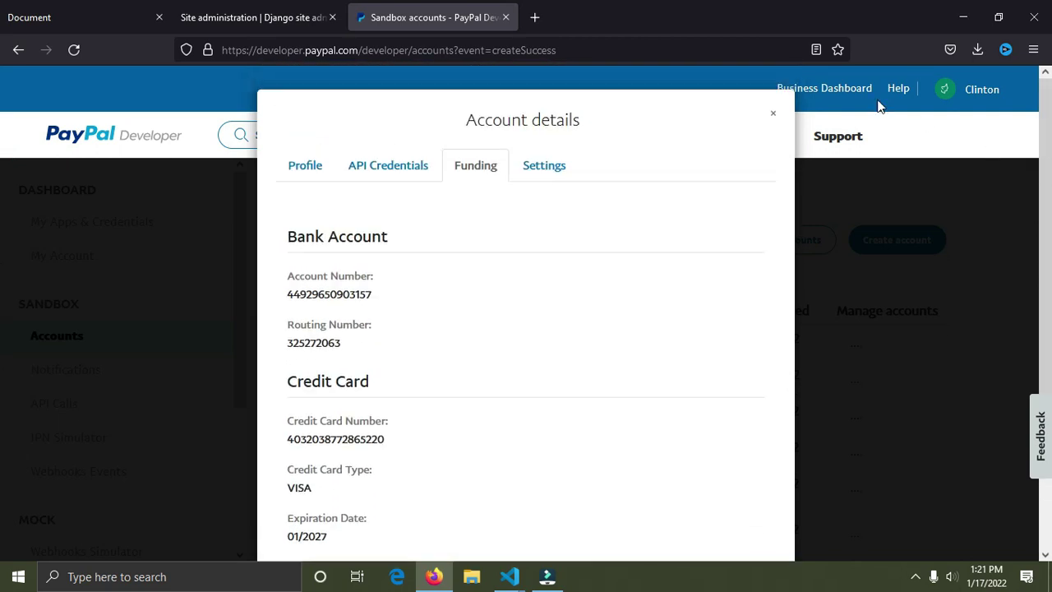
left_click(770, 116)
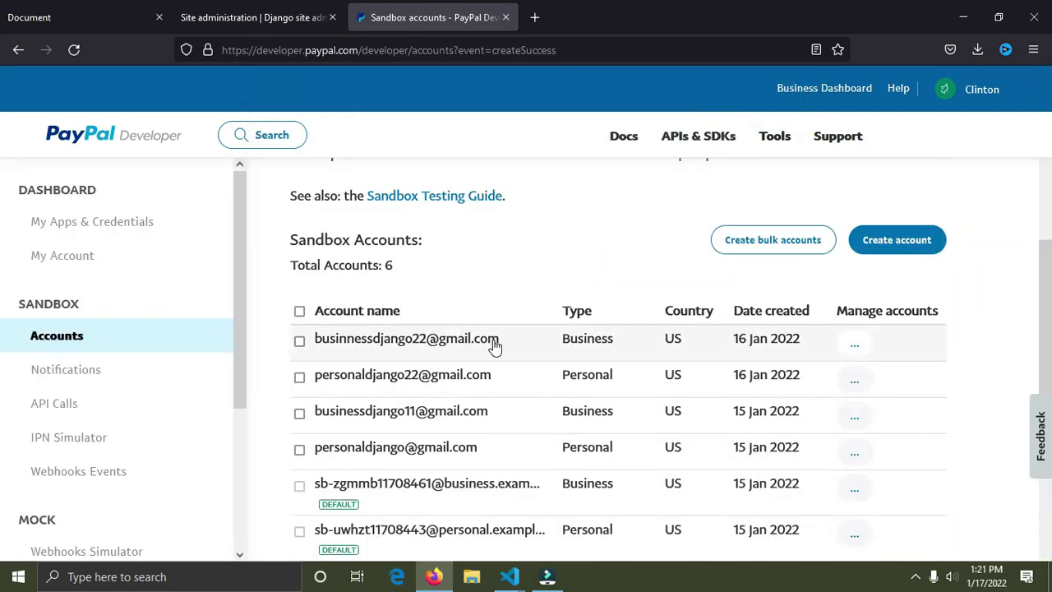
Step: Reopen the business account's details, recheck its bank and VISA card funding, and close them
left_click(855, 343)
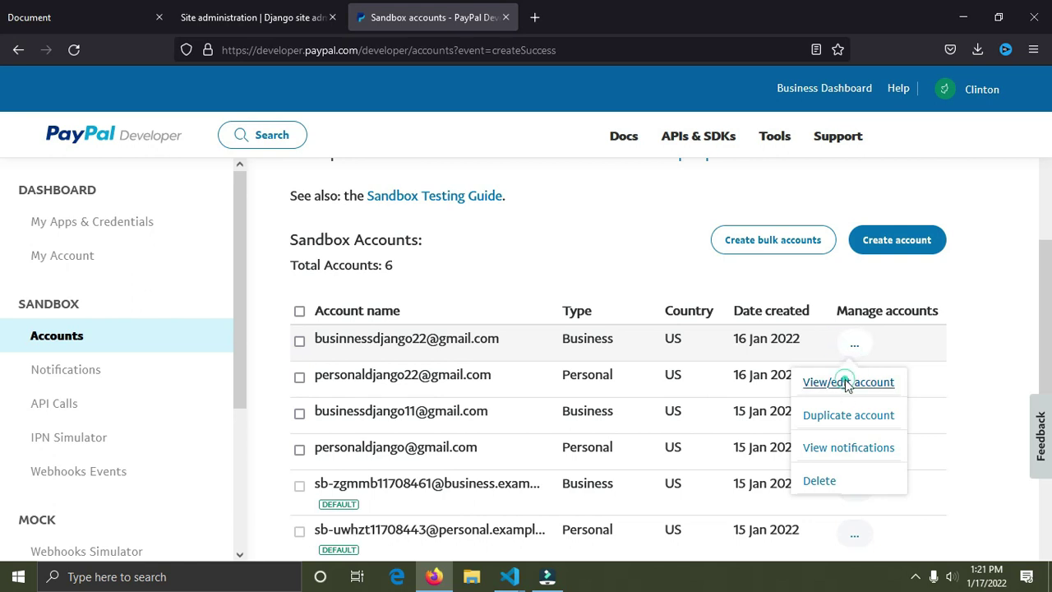
left_click(846, 383)
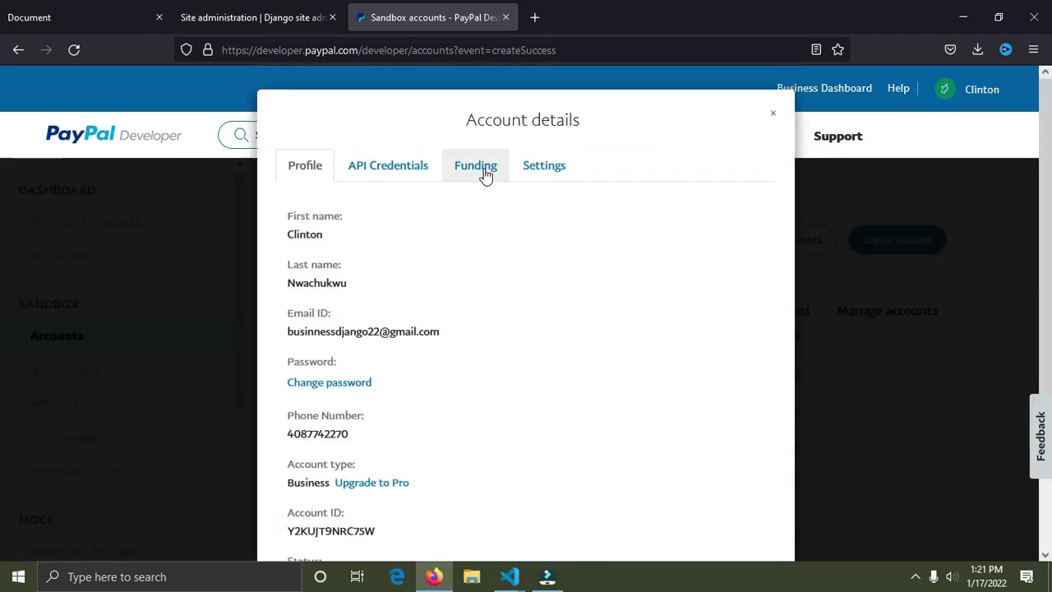
left_click(482, 172)
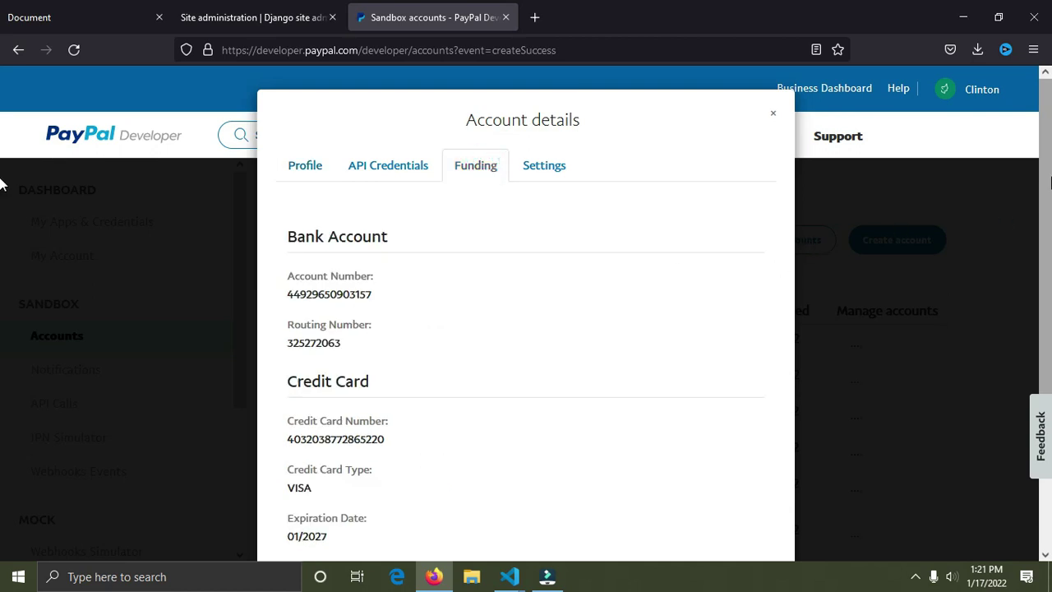
scroll(1035, 205, "down", 5)
scroll(1047, 251, "up", 3)
scroll(1048, 250, "up", 2)
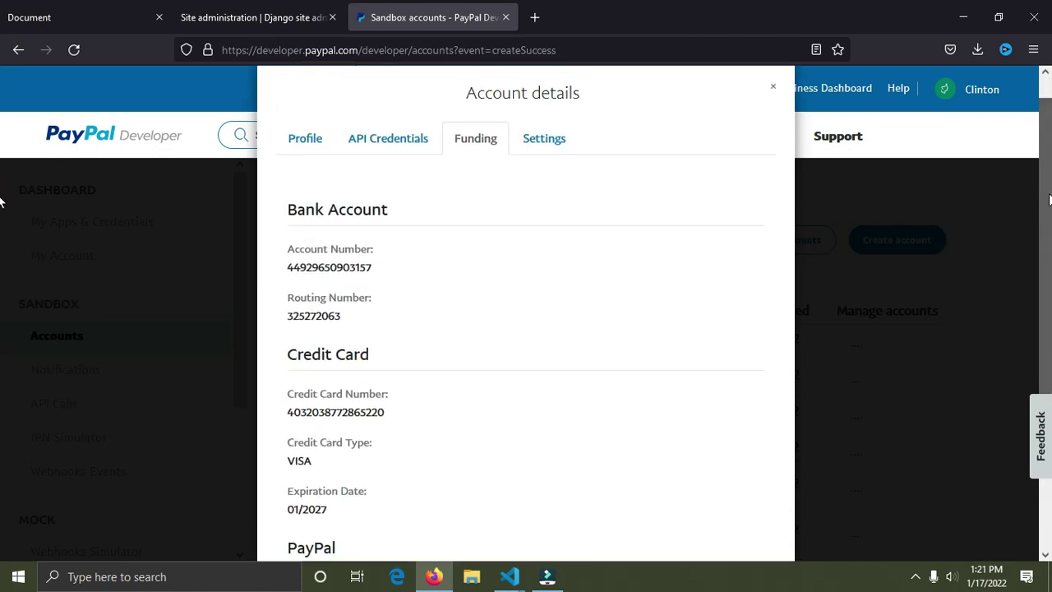
left_click(772, 93)
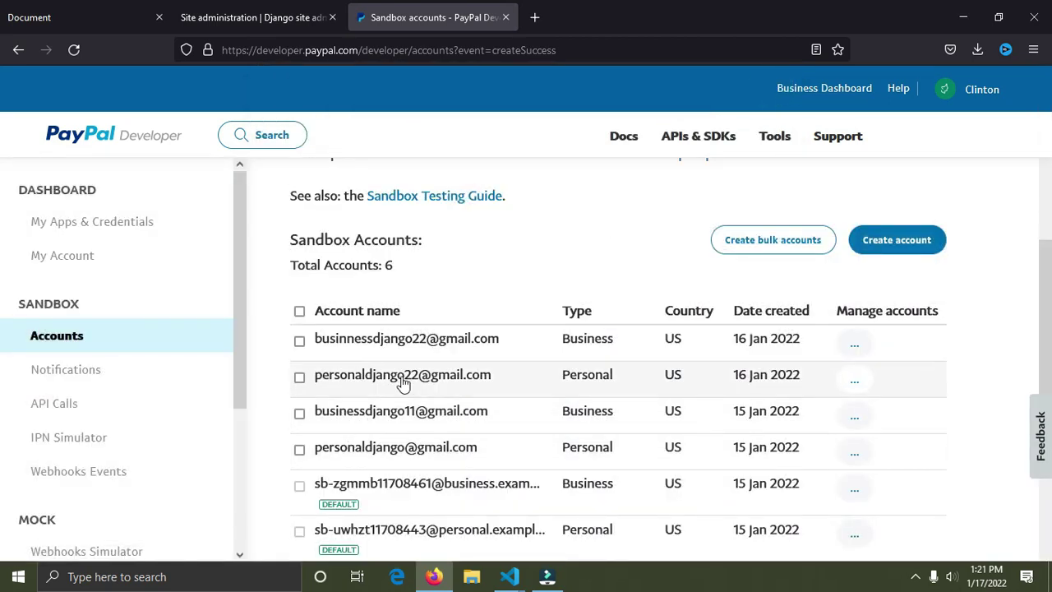
Step: Check the personal account's Funding tab showing 500.00 USD, then go to My Apps & Credentials
left_click(854, 380)
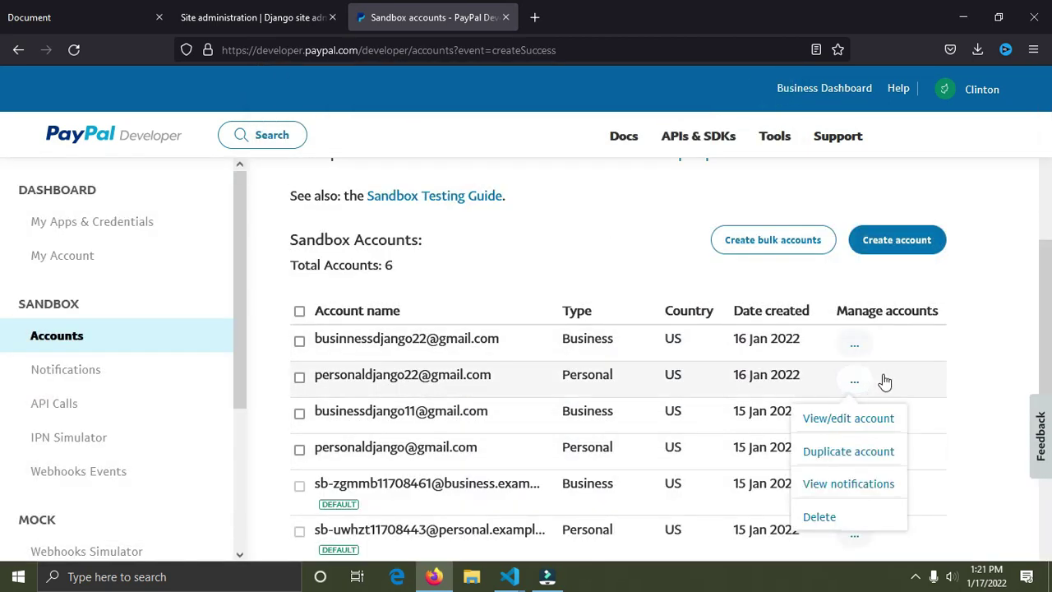
left_click(838, 421)
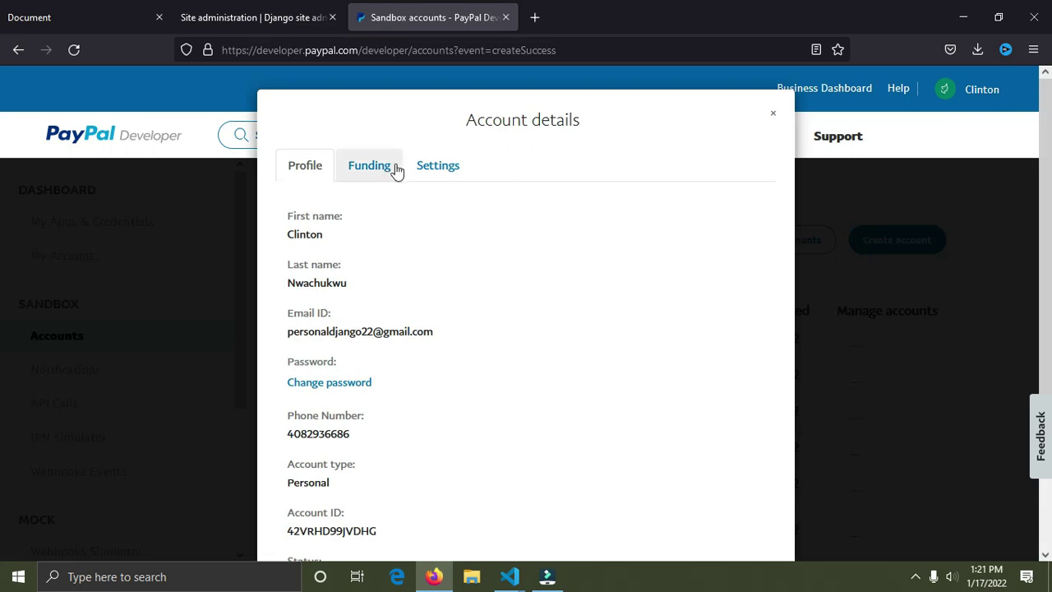
left_click(385, 169)
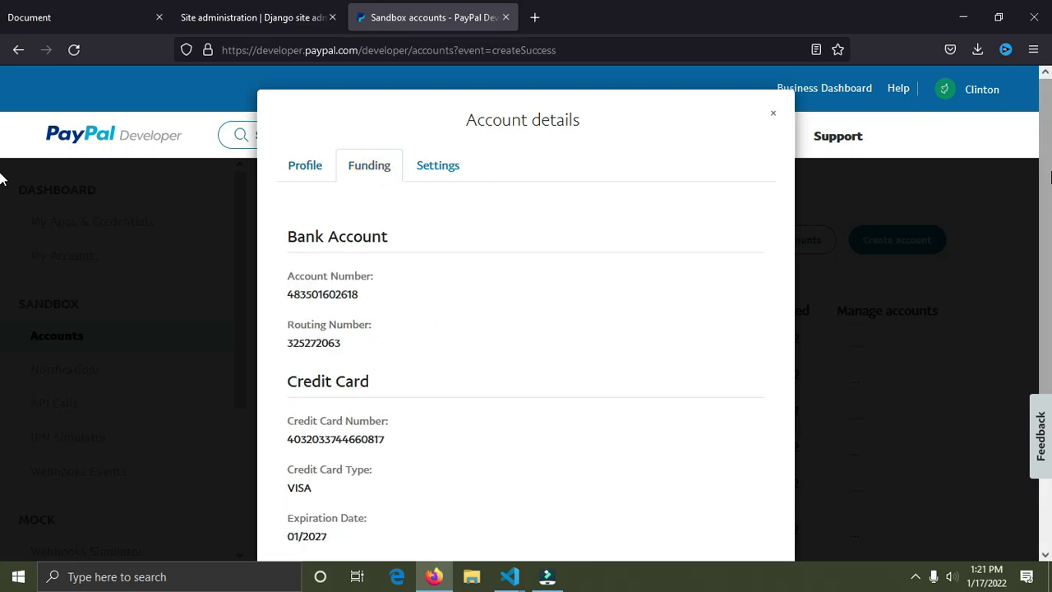
scroll(5, 181, "down", 4)
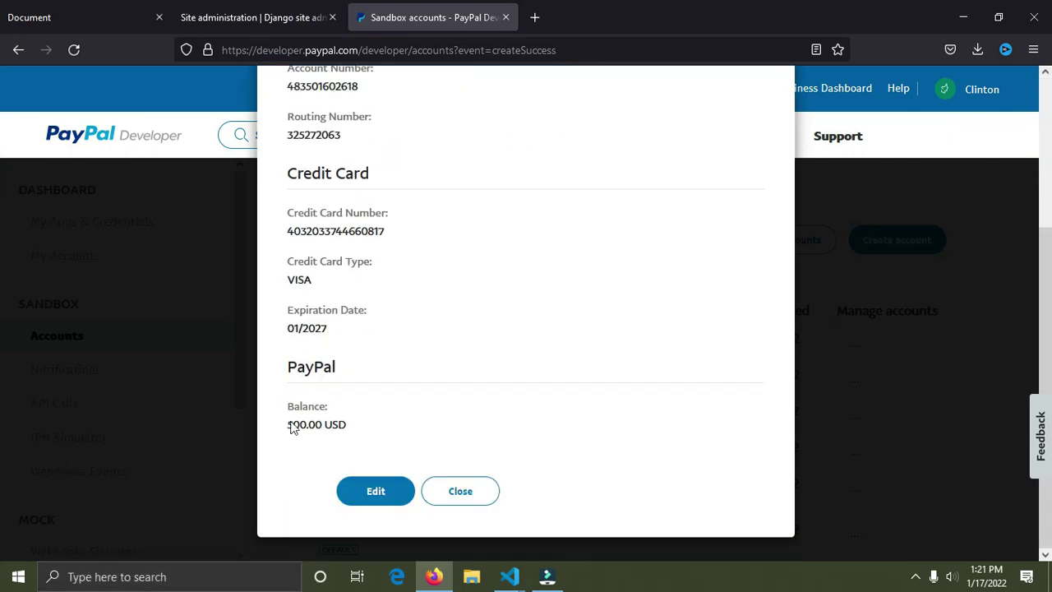
left_click(447, 489)
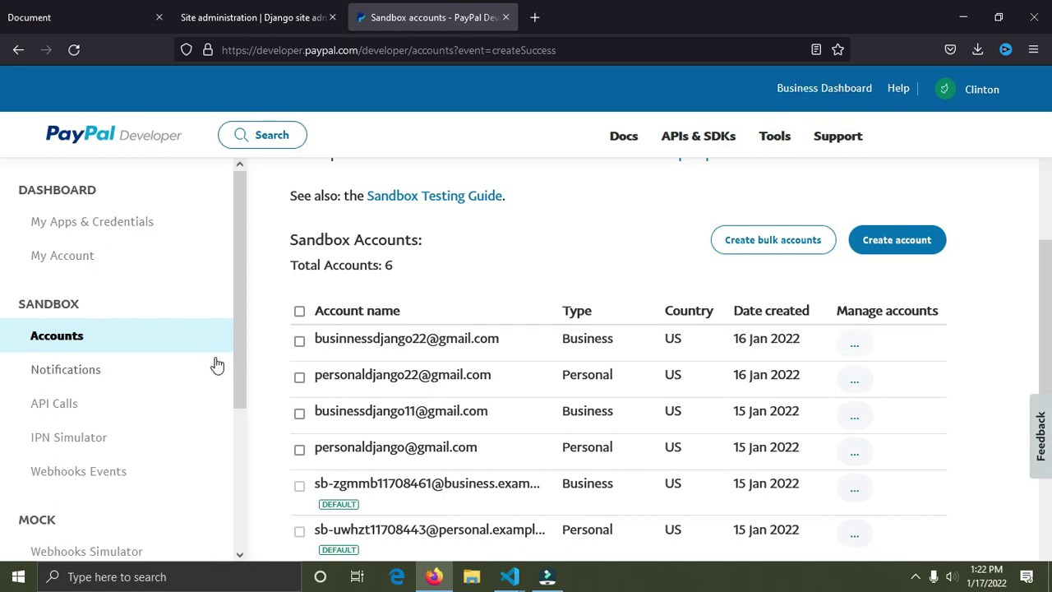
left_click(119, 223)
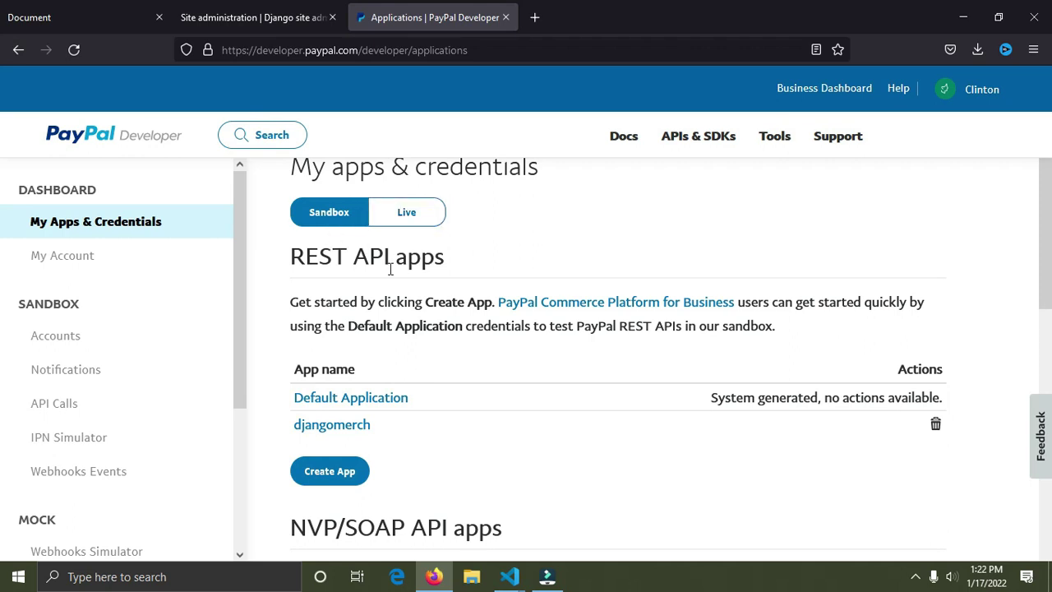
left_click(338, 220)
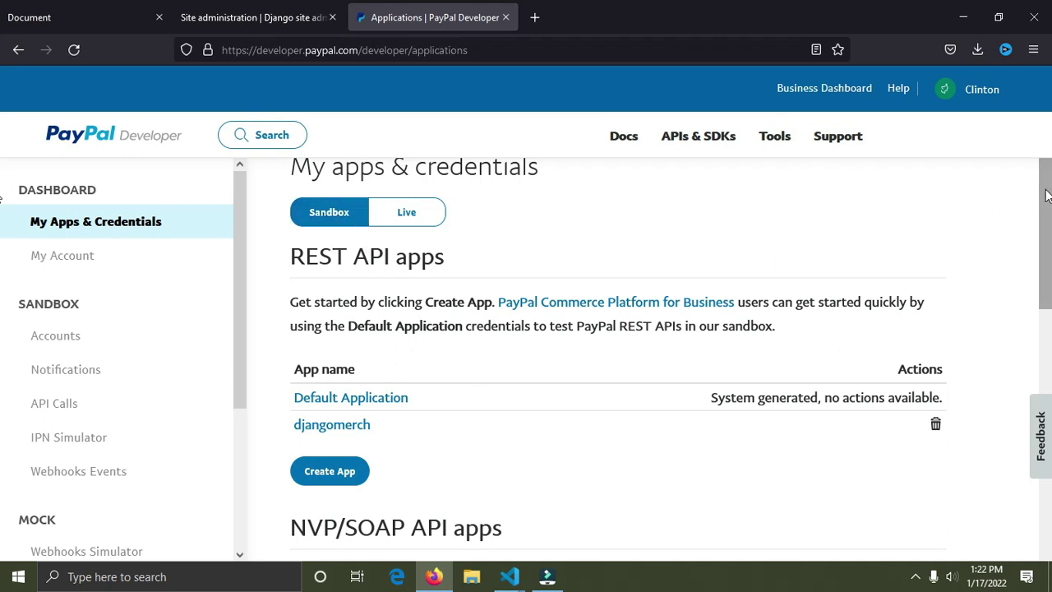
scroll(912, 253, "down", 2)
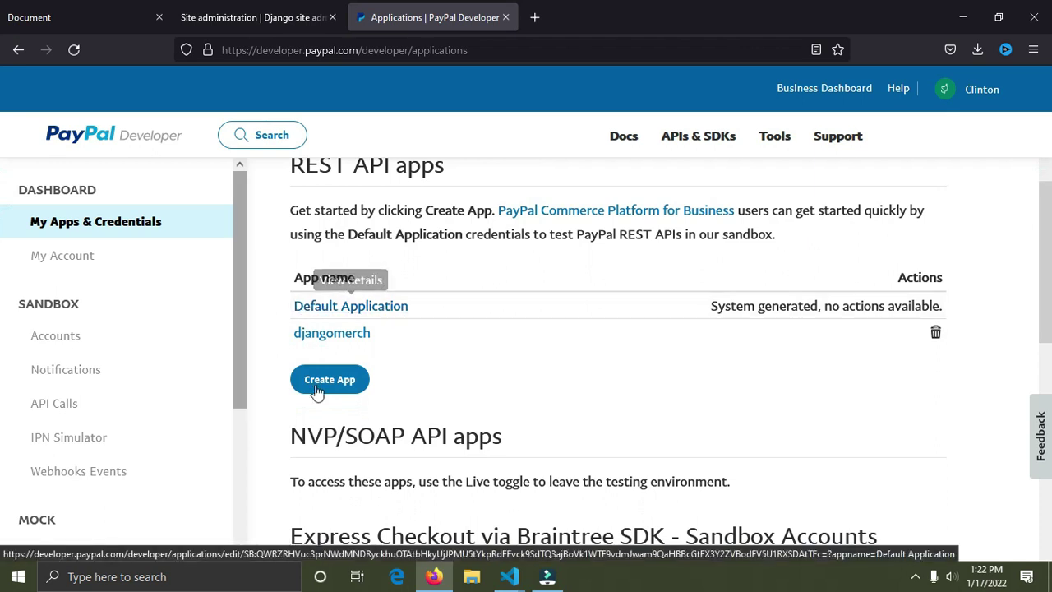
Step: Start a new Merchant REST app named djangoecommerce and scroll down to its Create App button
left_click(336, 379)
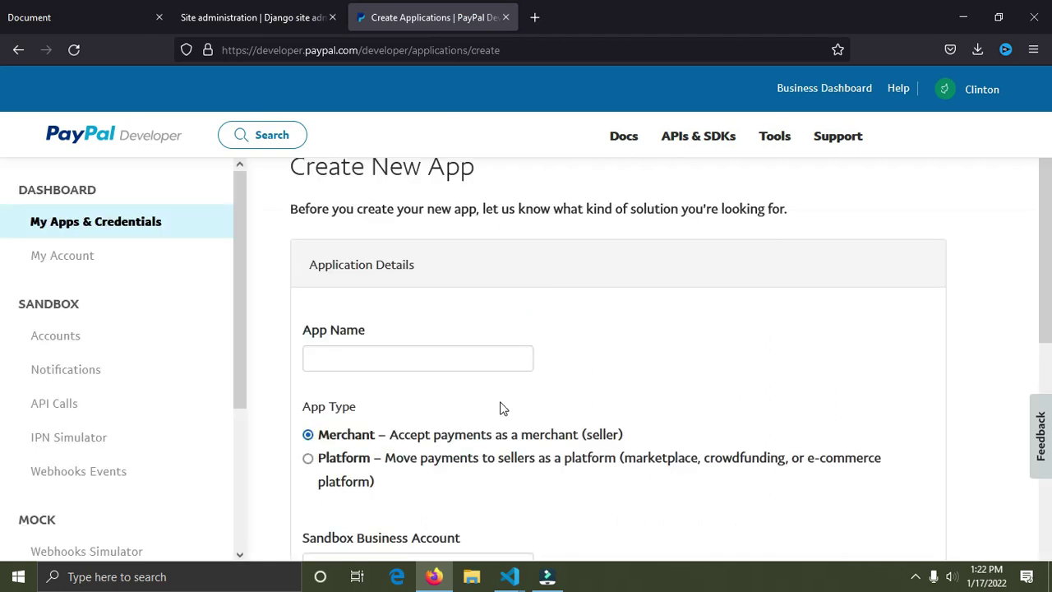
left_click(495, 347)
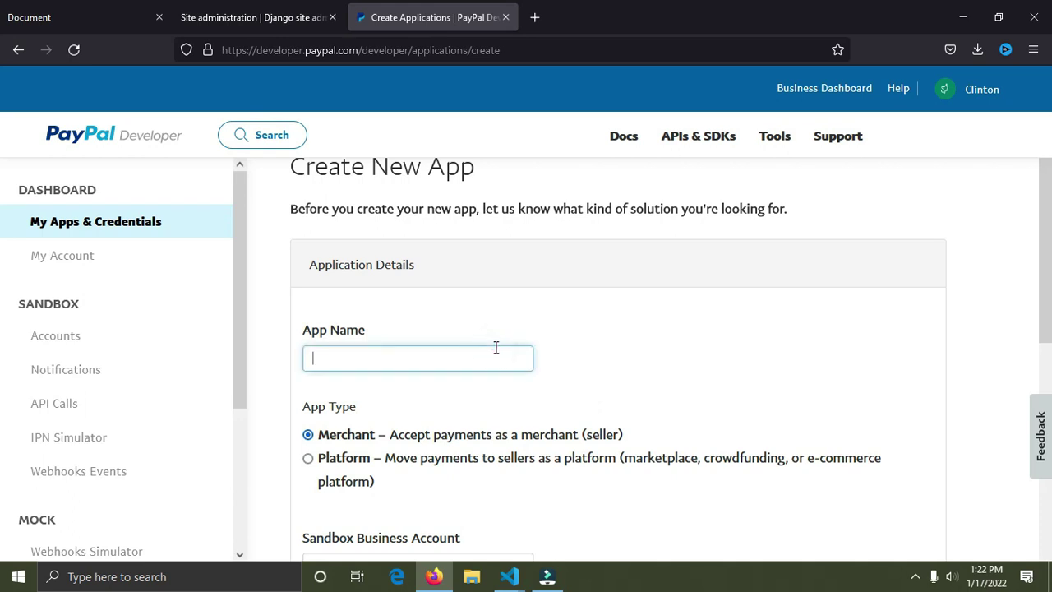
type("django")
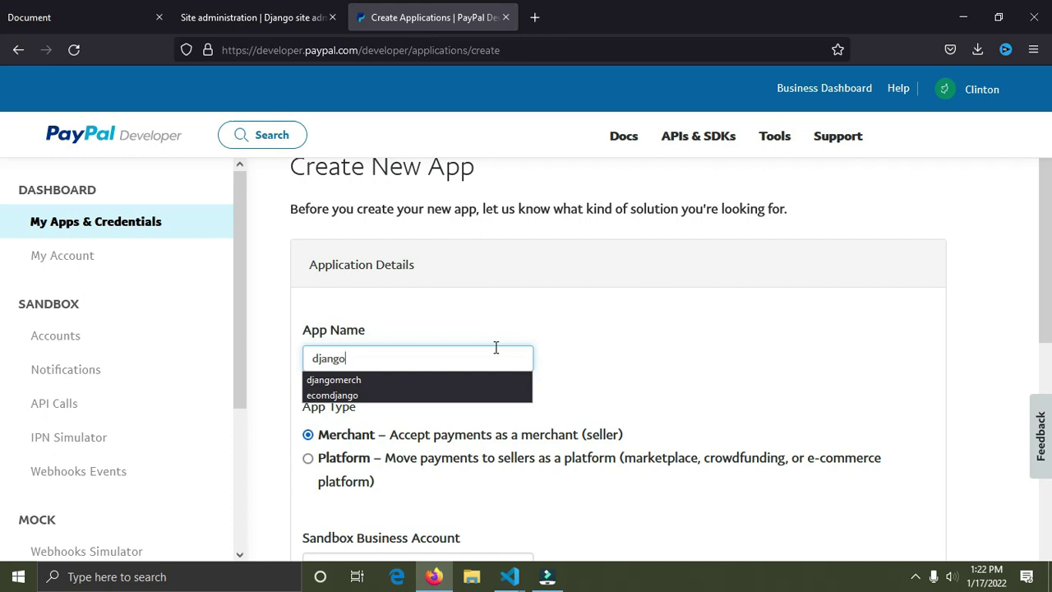
type("ecommerce")
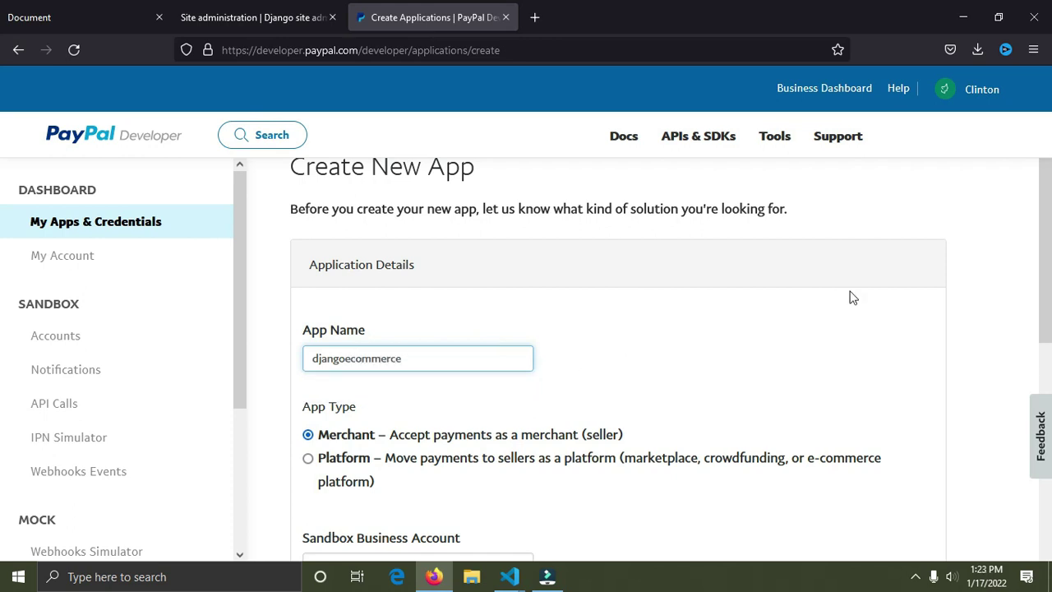
scroll(2, 296, "down", 2)
scroll(2, 343, "down", 1)
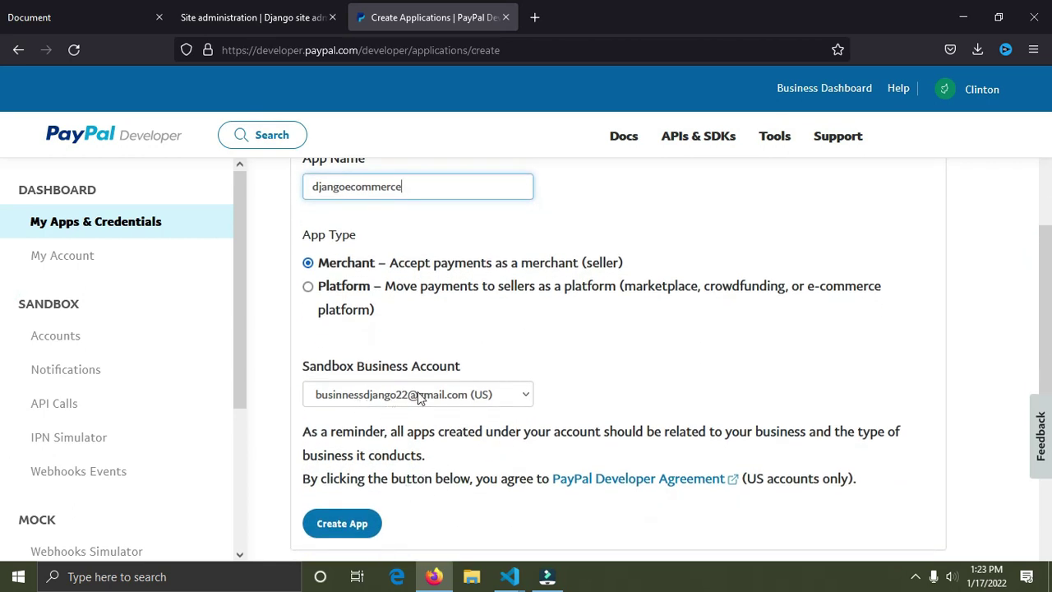
Step: Create the djangoecommerce app and open its credentials from the REST API apps list
left_click(349, 526)
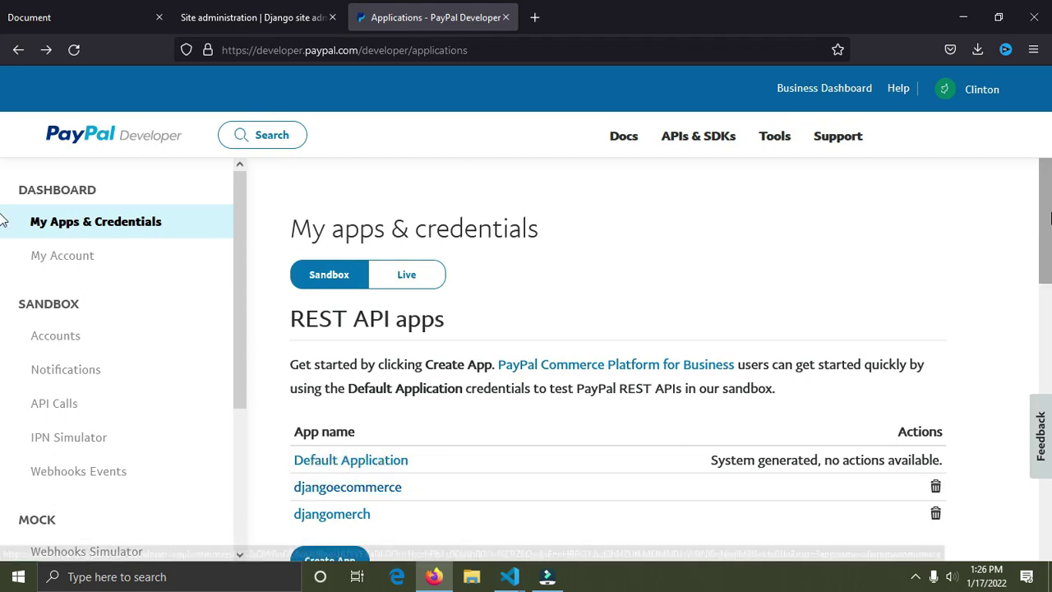
left_click_drag(1050, 254, 1049, 229)
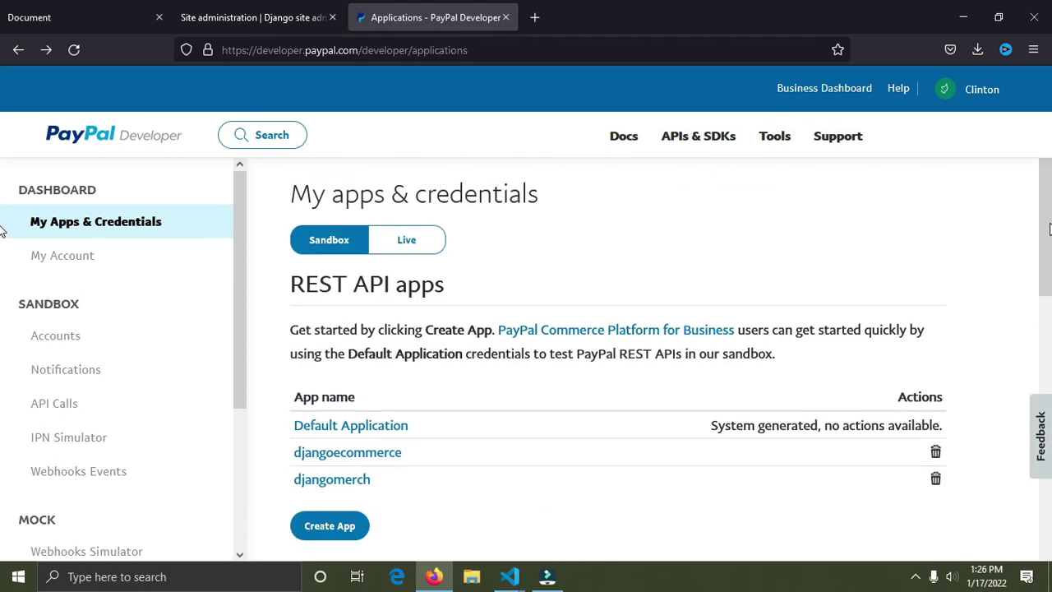
left_click(366, 454)
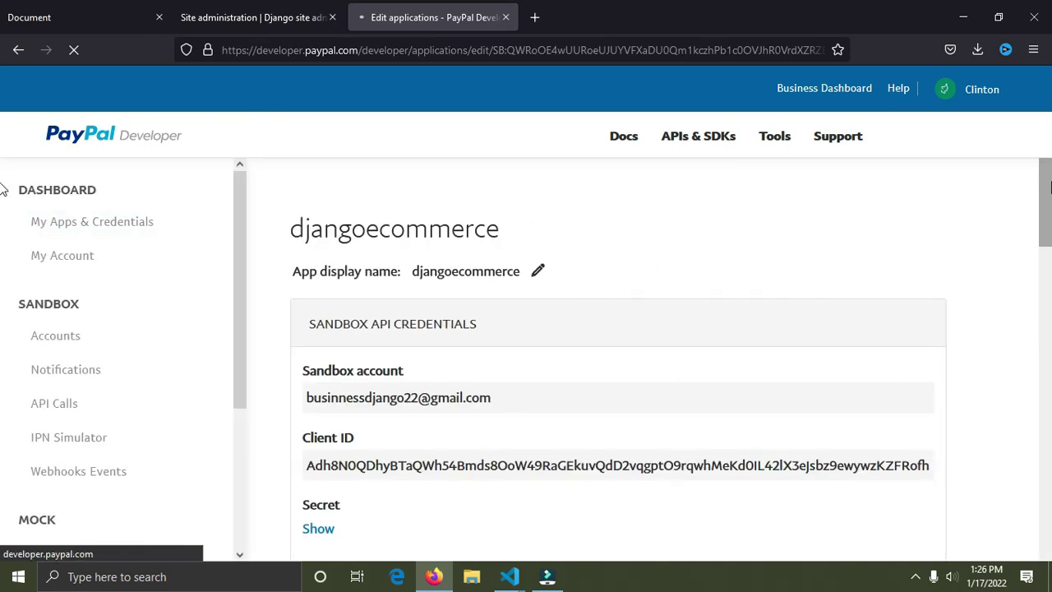
Step: Select the djangoecommerce sandbox Client ID and copy it
scroll(1047, 188, "down", 2)
left_click_drag(931, 360, 297, 360)
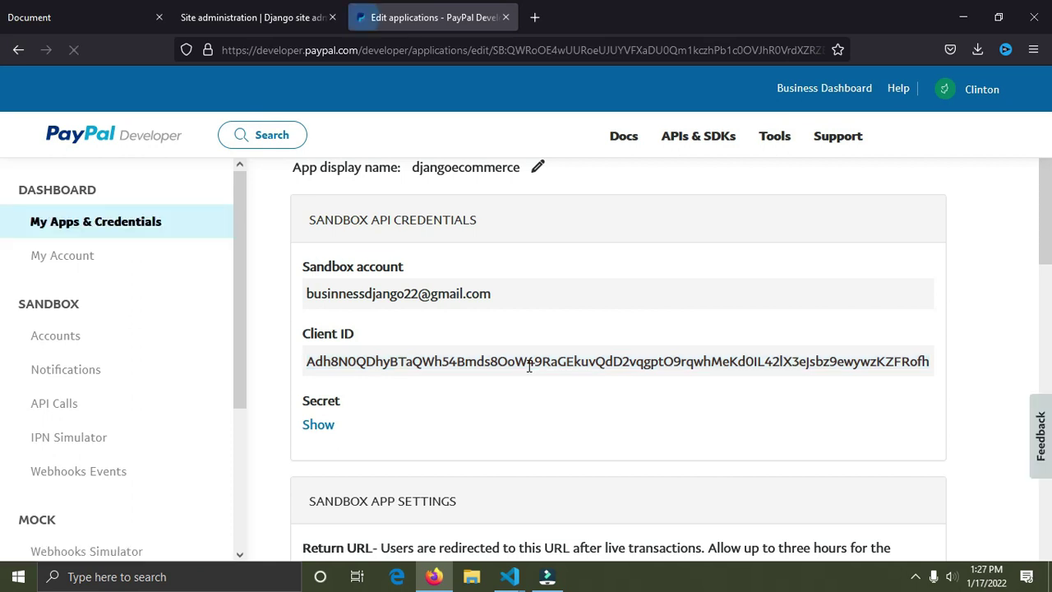
left_click(930, 363)
key("ctrl+c")
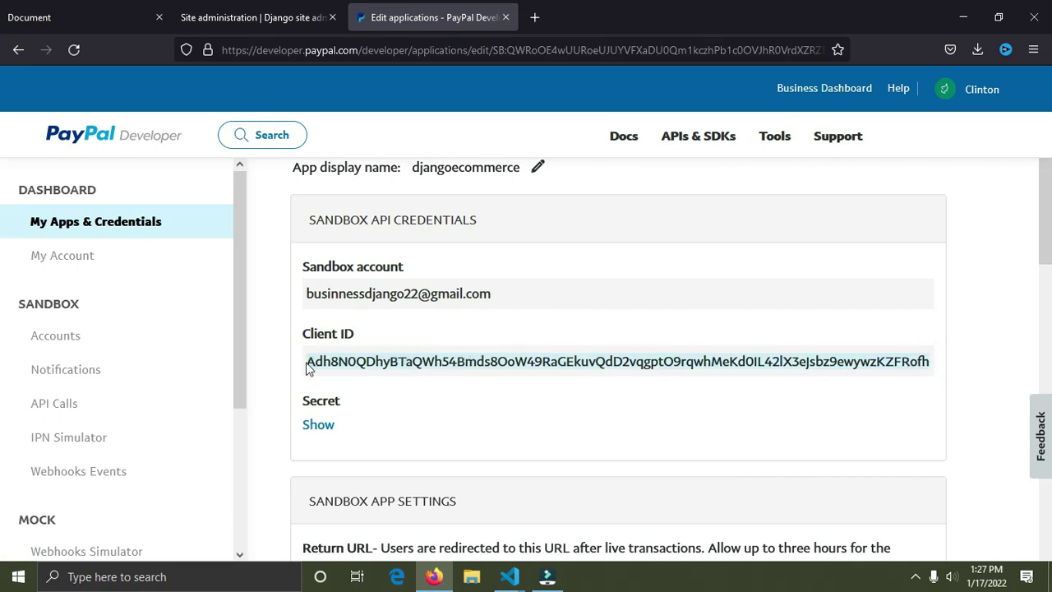
right_click(348, 389)
left_click(510, 576)
Step: Swap the 'test' client-id on line 74 of checkout.html for the pasted sandbox Client ID and save
left_click(611, 485)
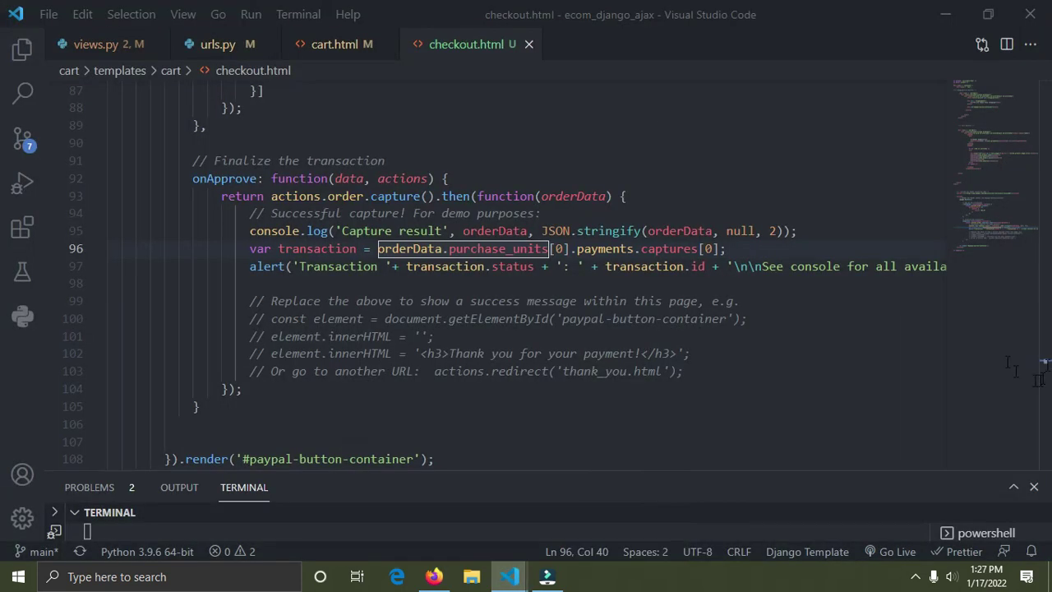
left_click(737, 302)
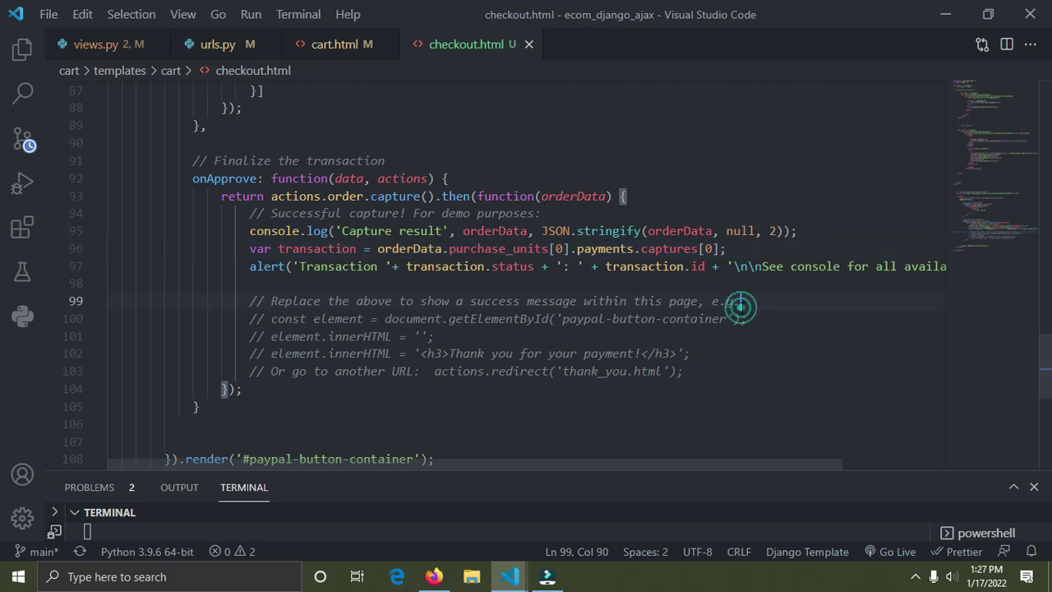
scroll(375, 362, "up", 9)
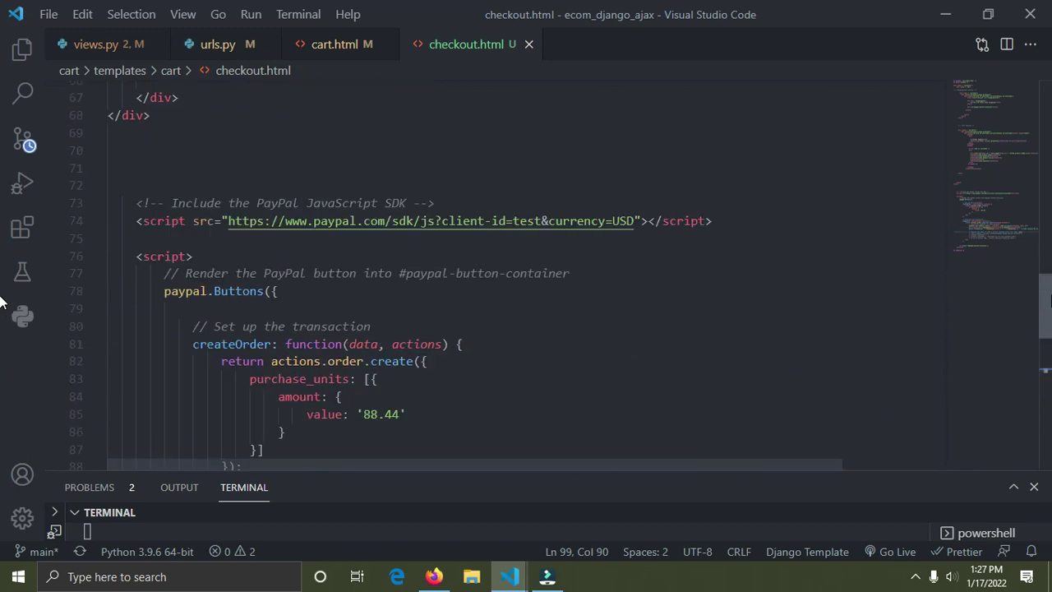
left_click(376, 360)
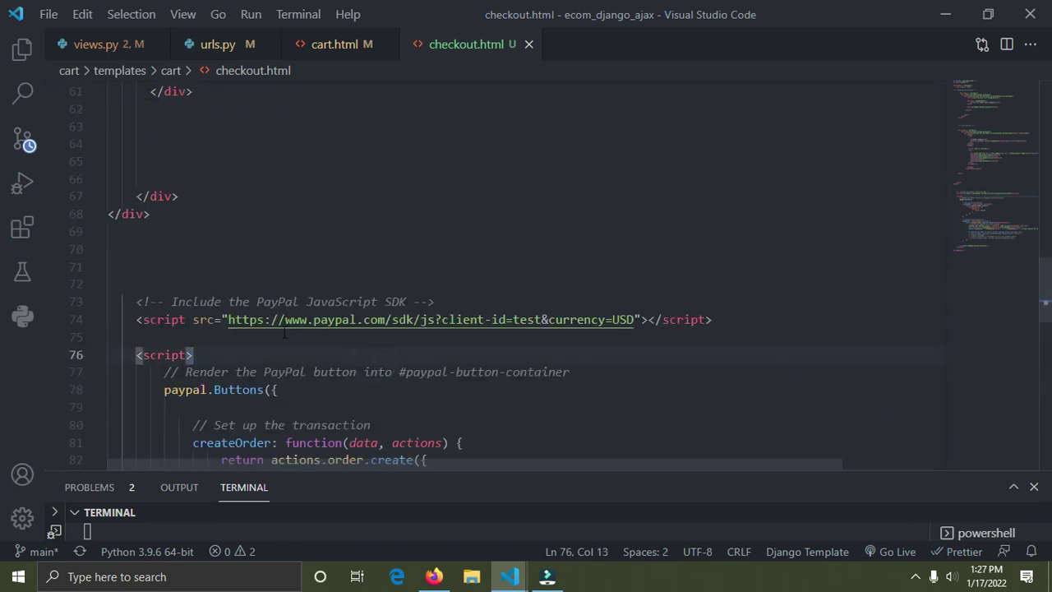
left_click_drag(229, 320, 456, 335)
left_click(521, 345)
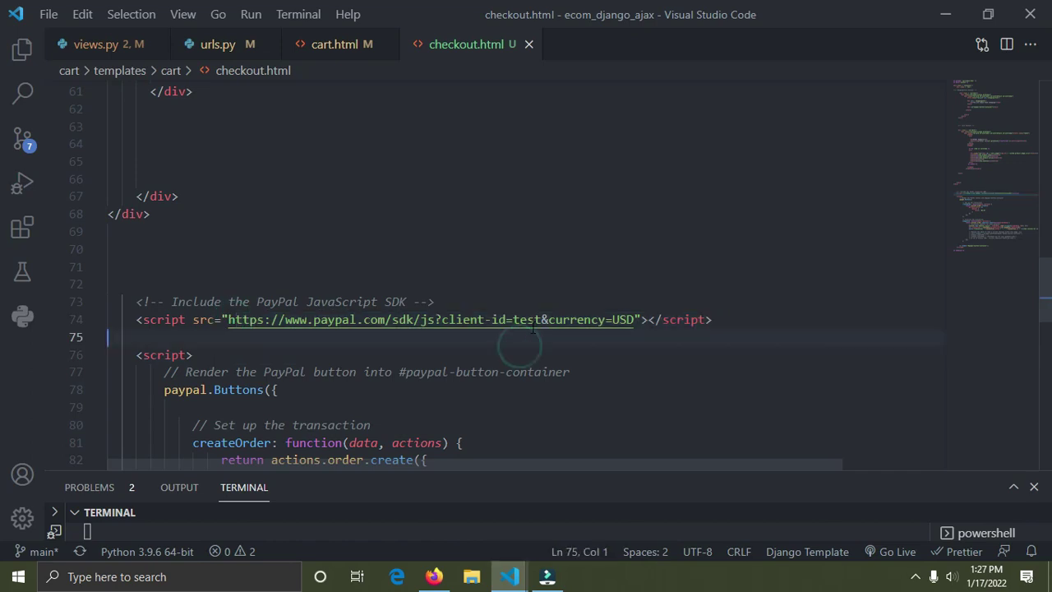
left_click(543, 319)
key("BackSpace")
key("BackSpace")
key("BackSpace")
key("BackSpace")
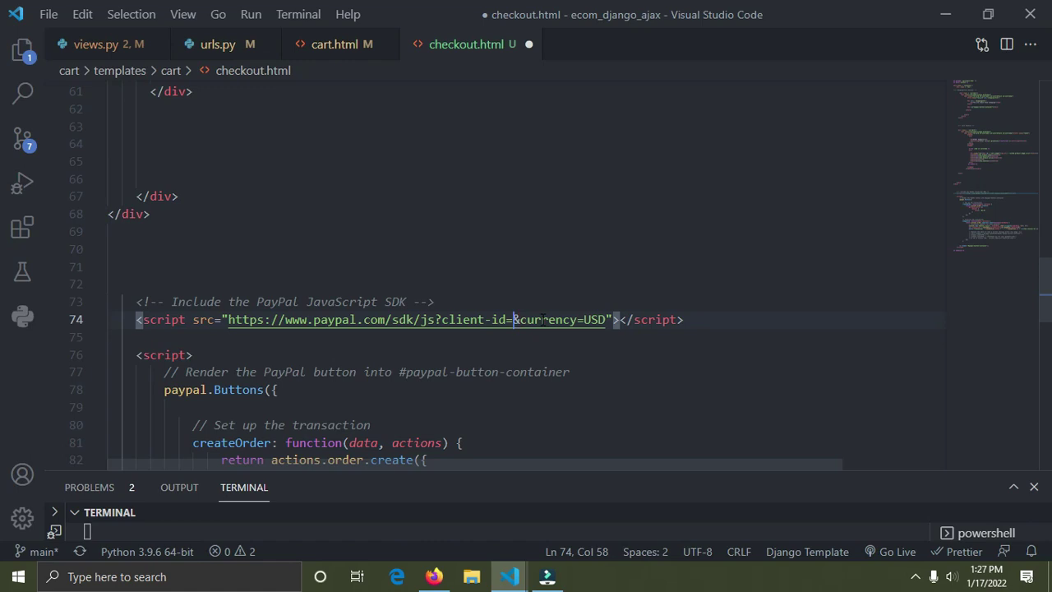
key("ctrl+v")
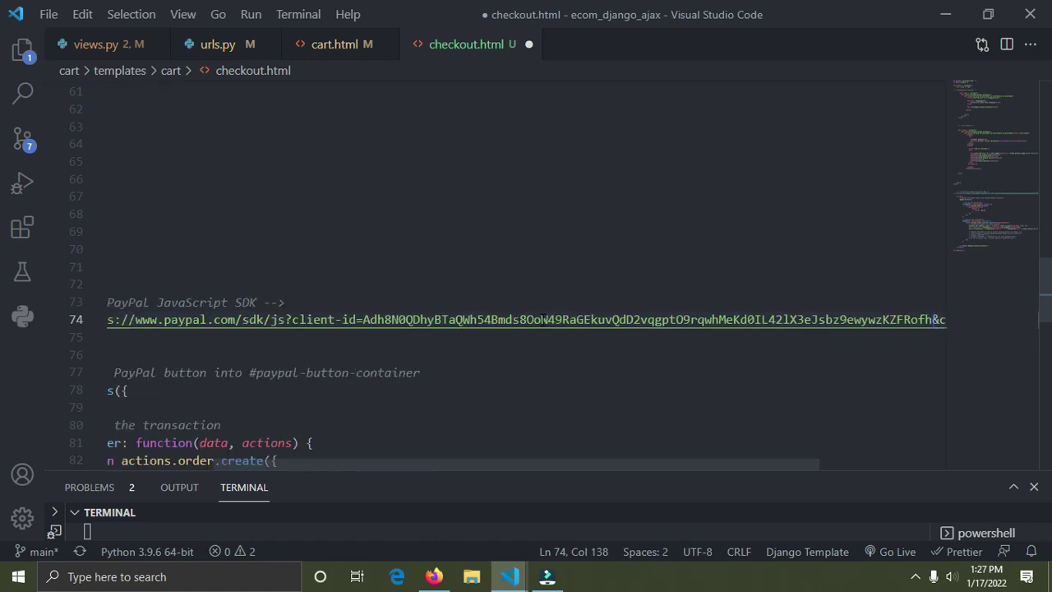
key("ctrl+s")
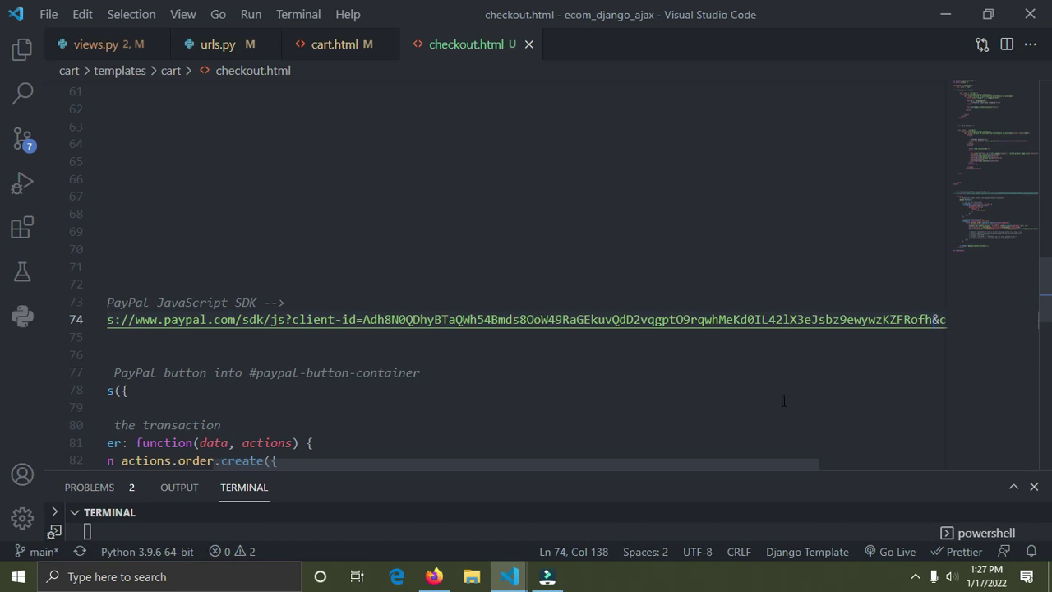
left_click_drag(728, 461, 490, 487)
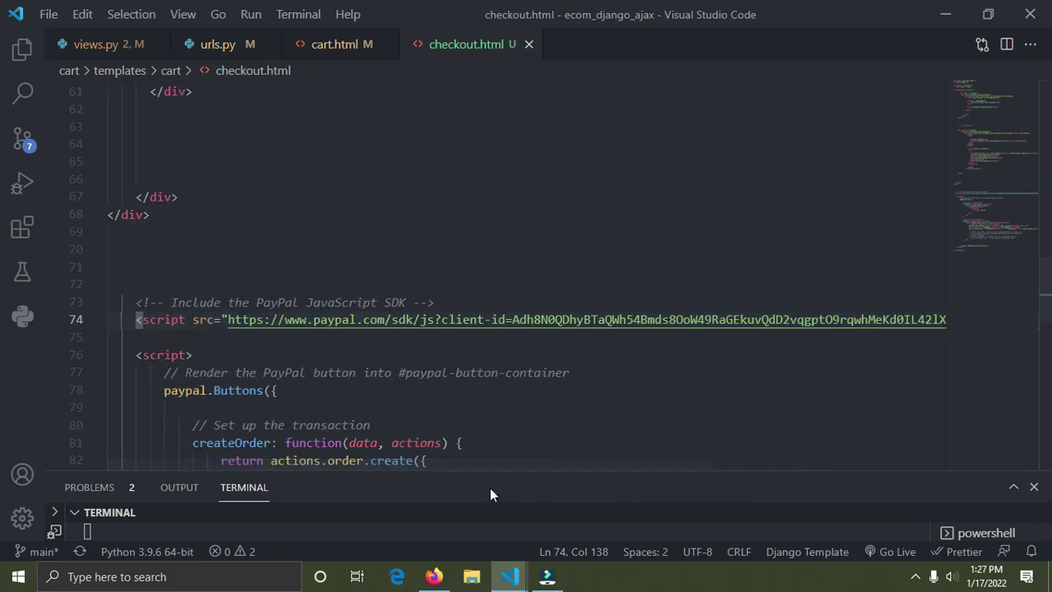
left_click_drag(1048, 296, 1050, 243)
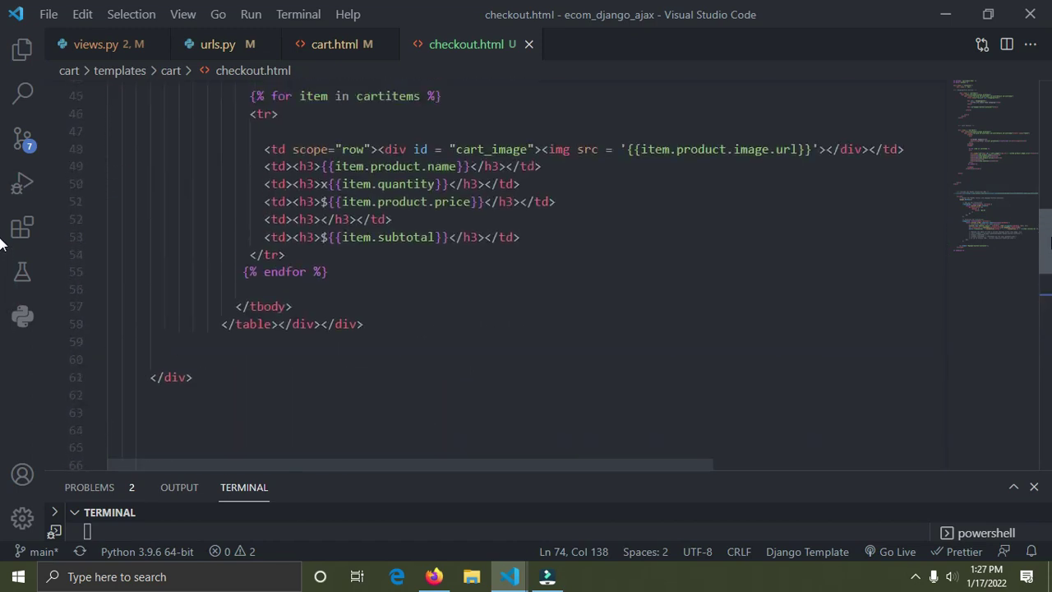
Step: Show Shoppit's checkout page in Firefox and select the 51.87 order total
left_click(436, 576)
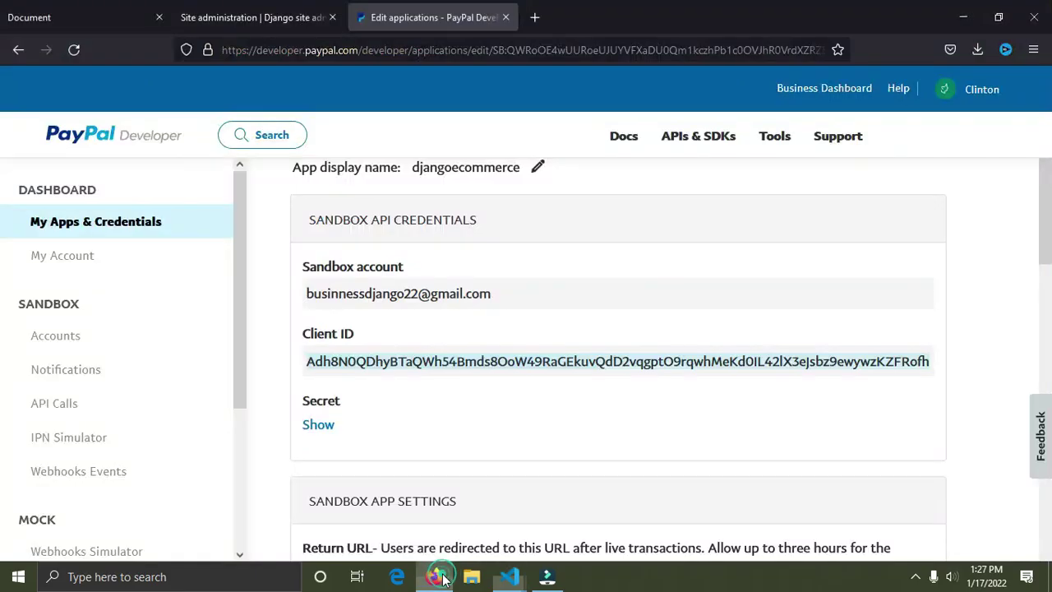
left_click(93, 10)
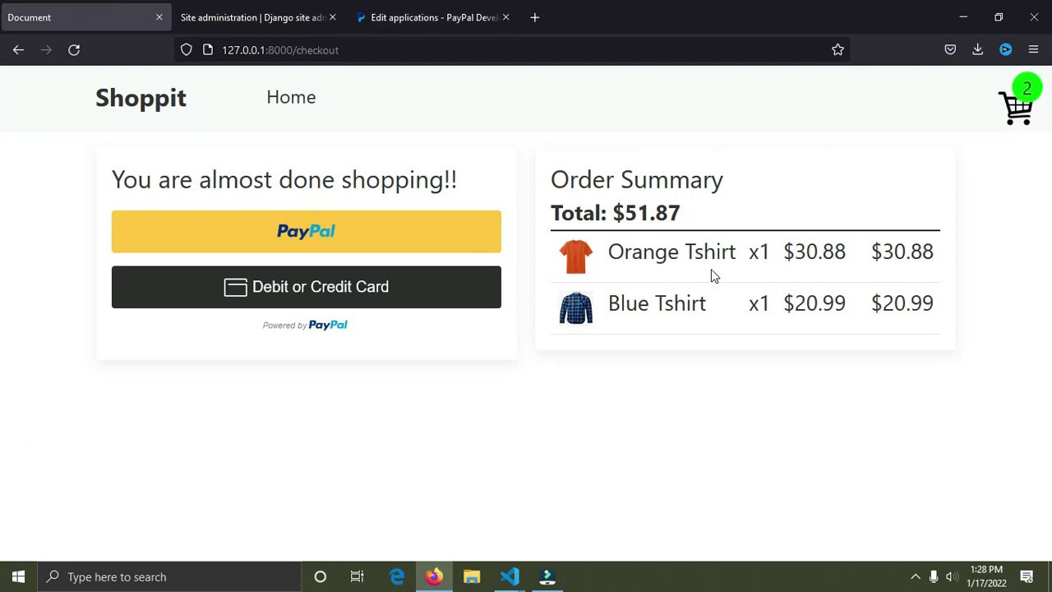
left_click_drag(690, 214, 631, 212)
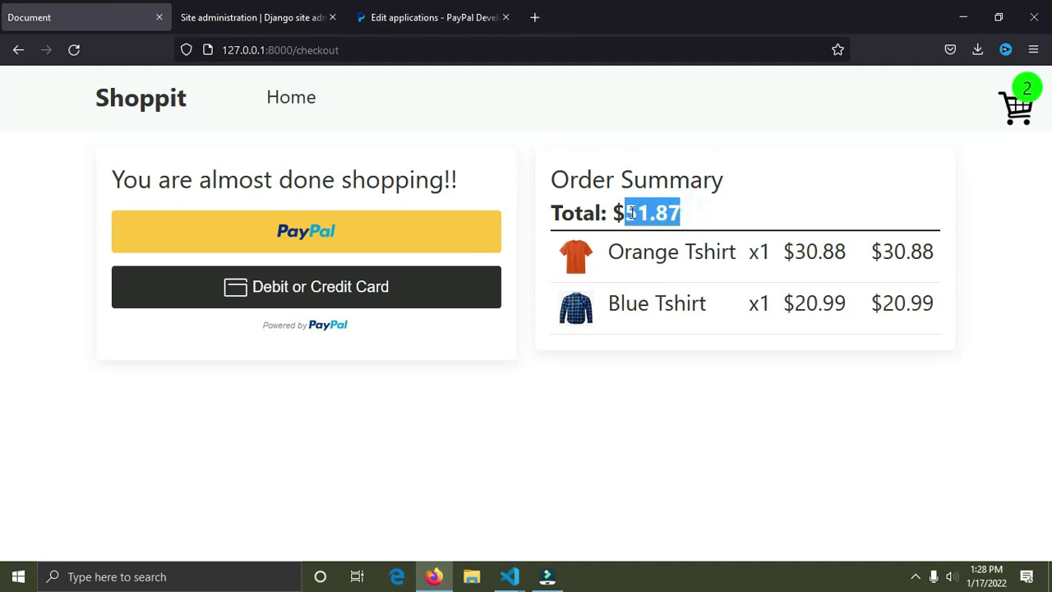
Step: In checkout.html, add a new line after line 77 beginning 'let total ='
mouse_move(510, 576)
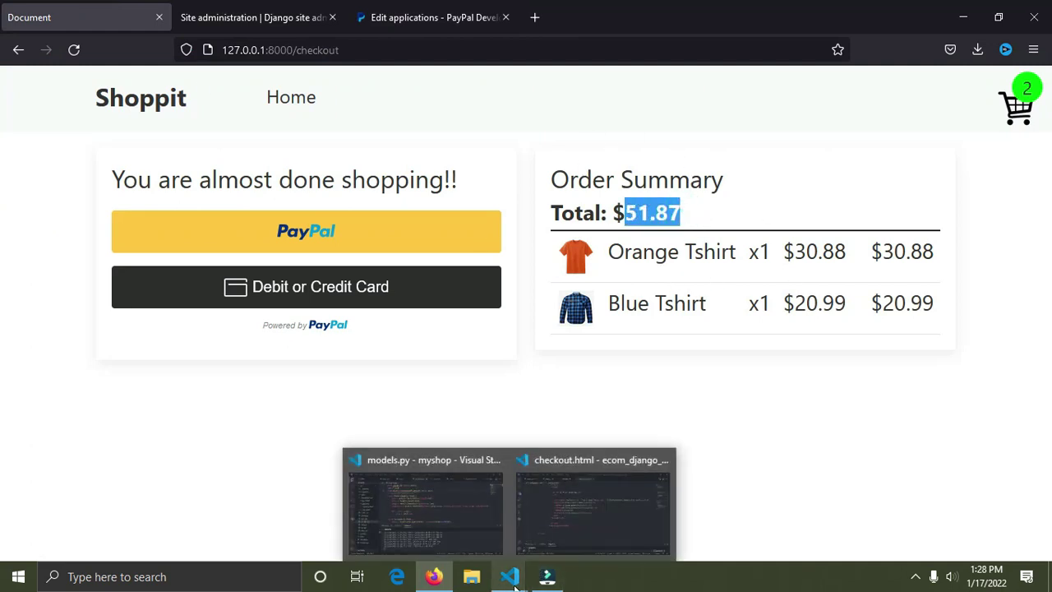
left_click(556, 544)
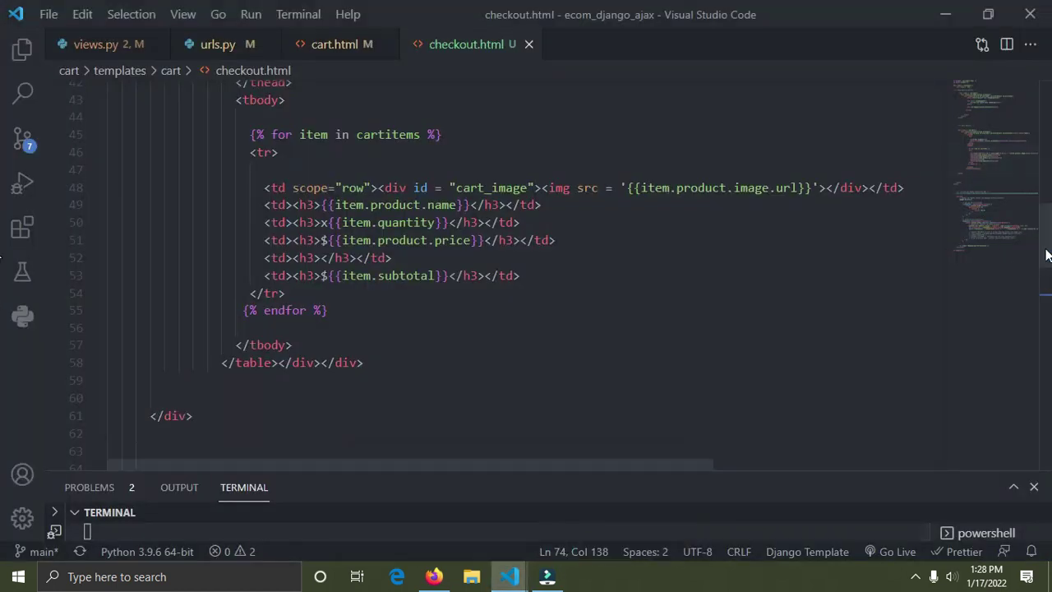
left_click_drag(1045, 255, 1045, 337)
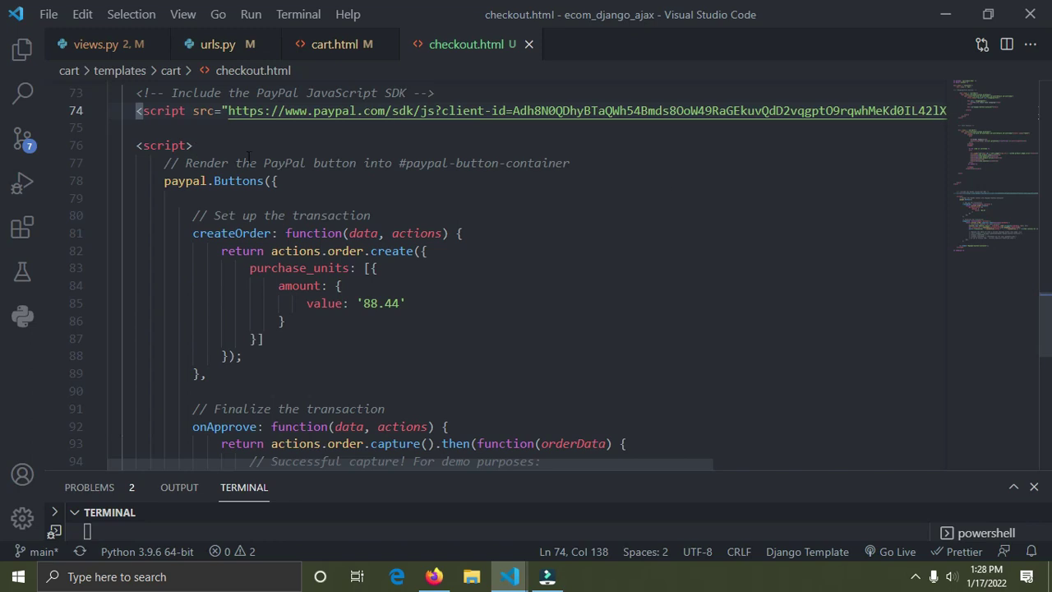
left_click(580, 163)
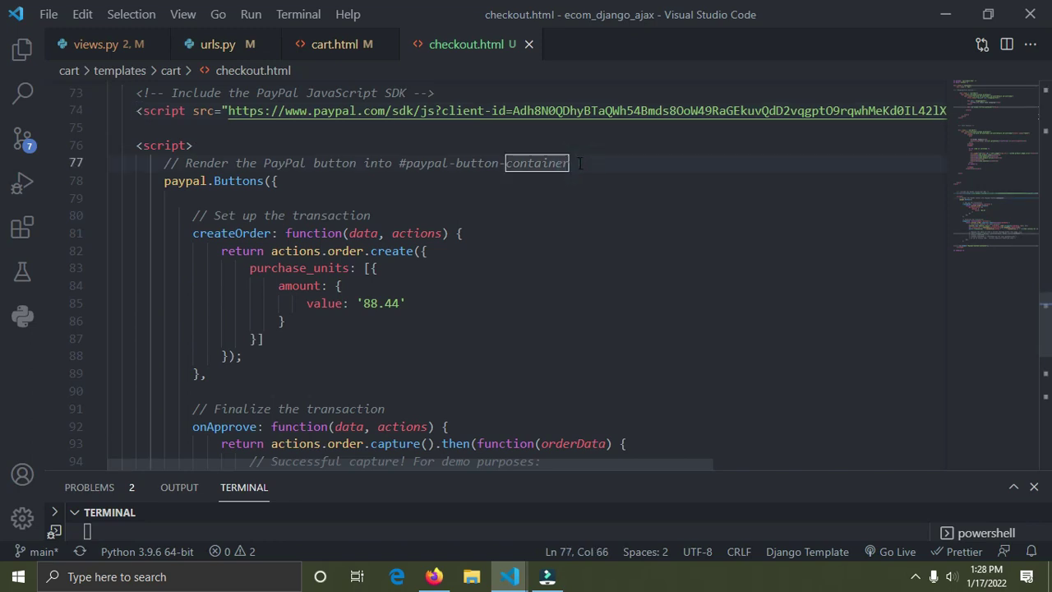
key("Return")
type("le")
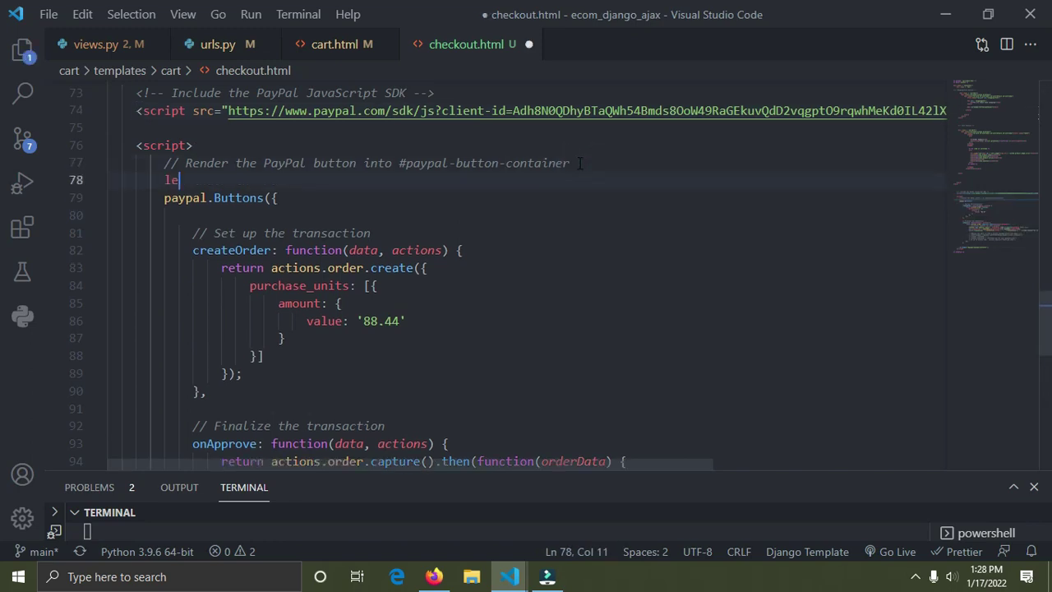
type("t to")
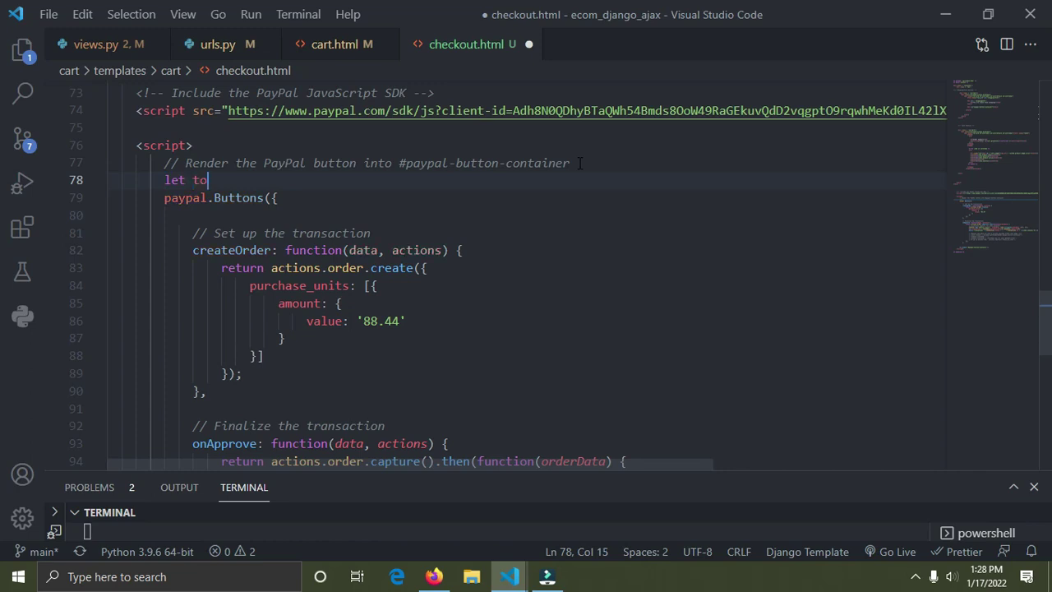
type("tal =")
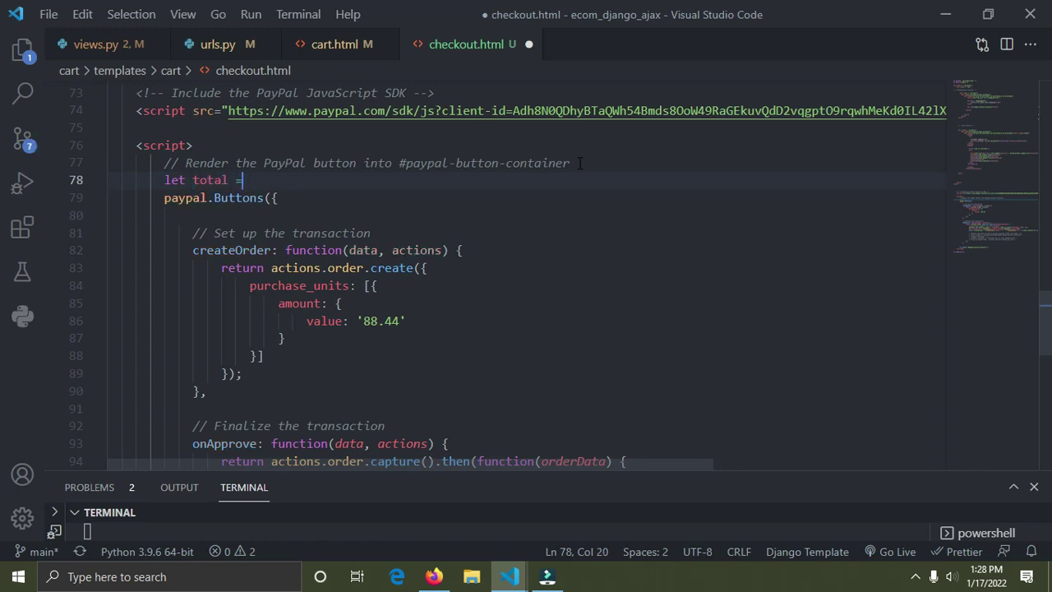